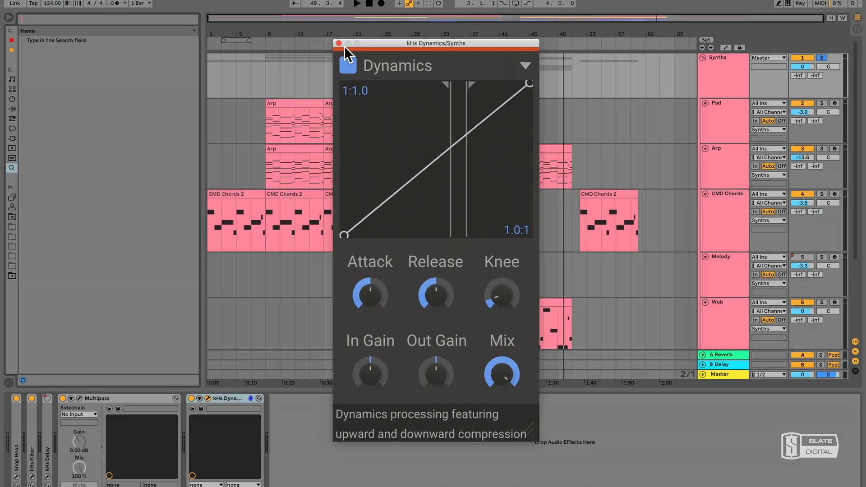
Step: Close the standalone Dynamics window and add a Dynamics snapin to Band 4 of the Synths Multipass
left_click(329, 22)
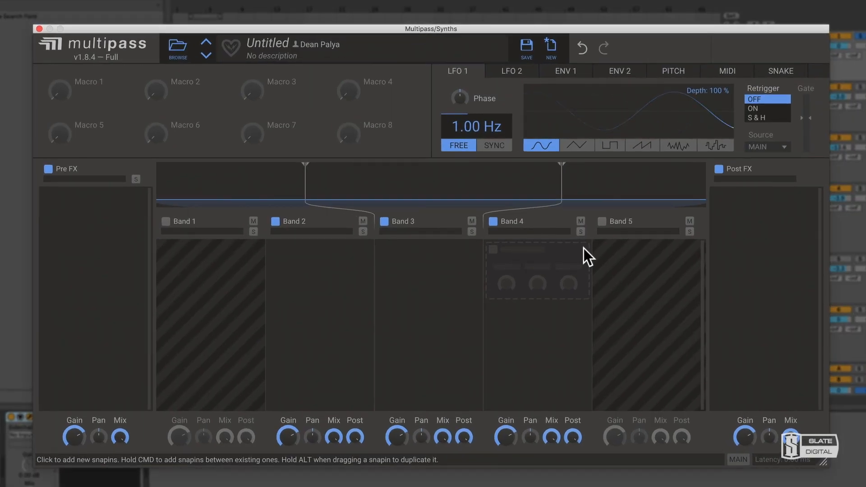
left_click(536, 260)
left_click(559, 400)
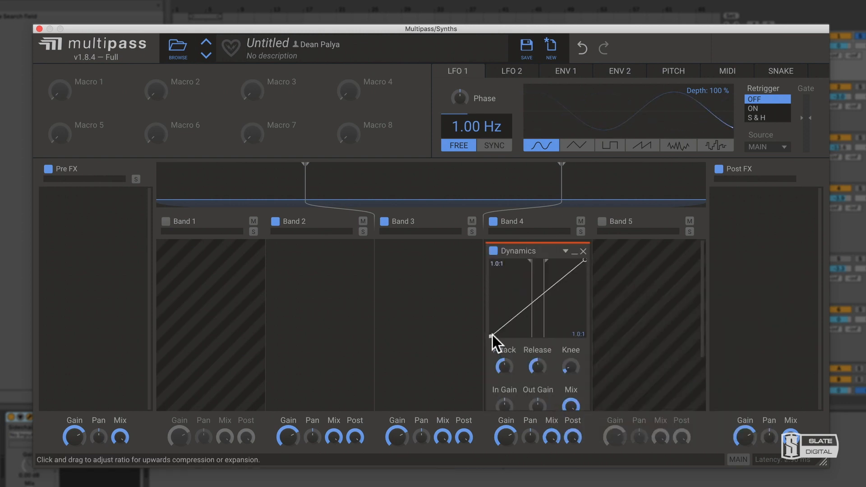
Step: Set Band 4's Dynamics to about 3.2:1 upward compression during playback and compare it with the snapin bypassed
left_click_drag(492, 335, 491, 311)
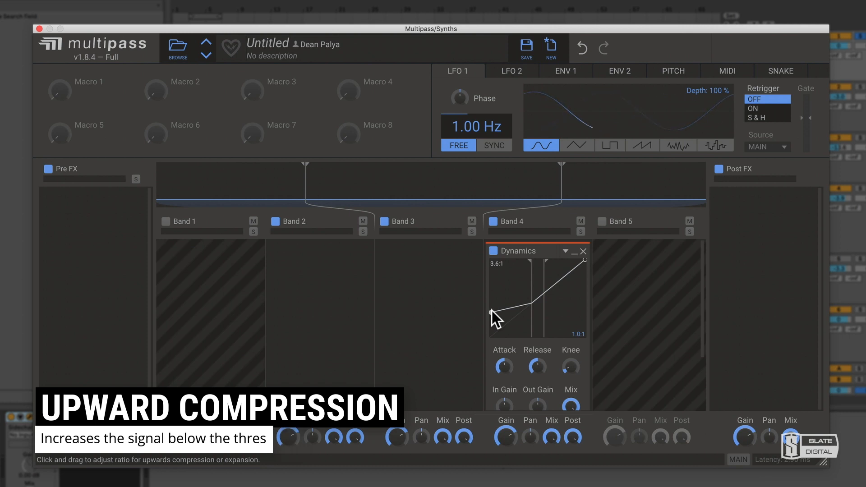
double_click(492, 310)
key("space")
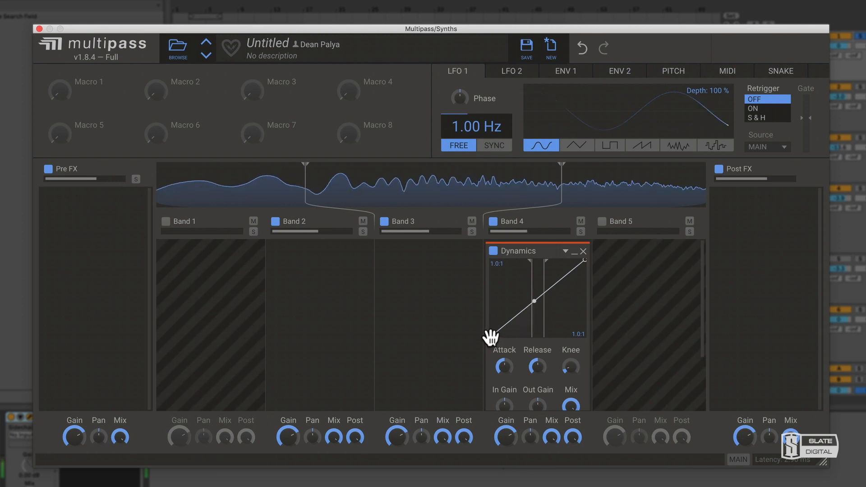
left_click_drag(491, 338, 489, 317)
left_click(494, 251)
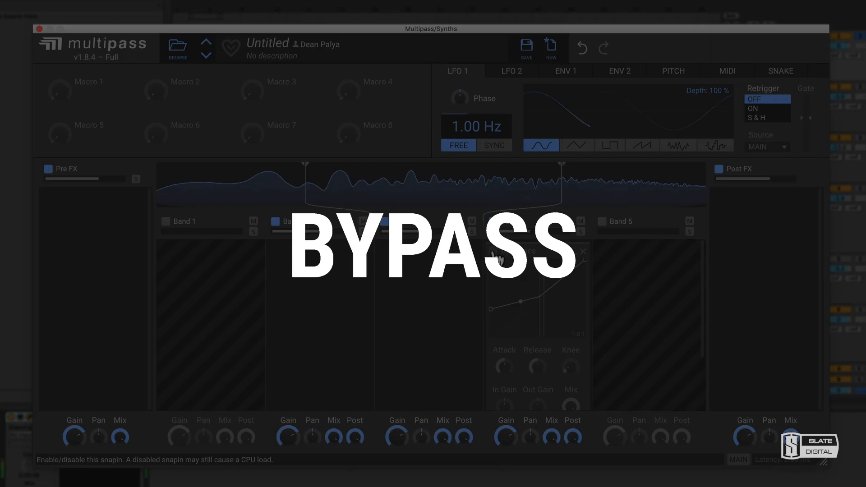
left_click(494, 251)
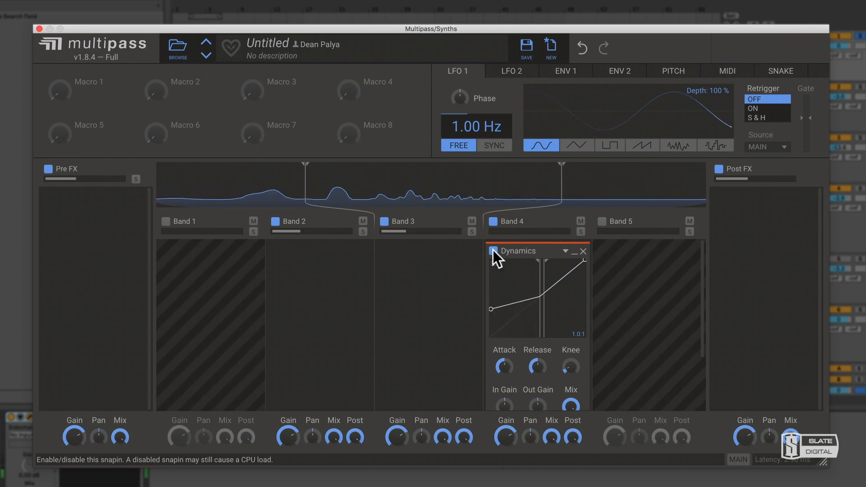
Step: Set downward compression of 3.4:1 in Band 4's Dynamics and compare the synths with the snapin bypassed and enabled
left_click_drag(584, 260, 540, 286)
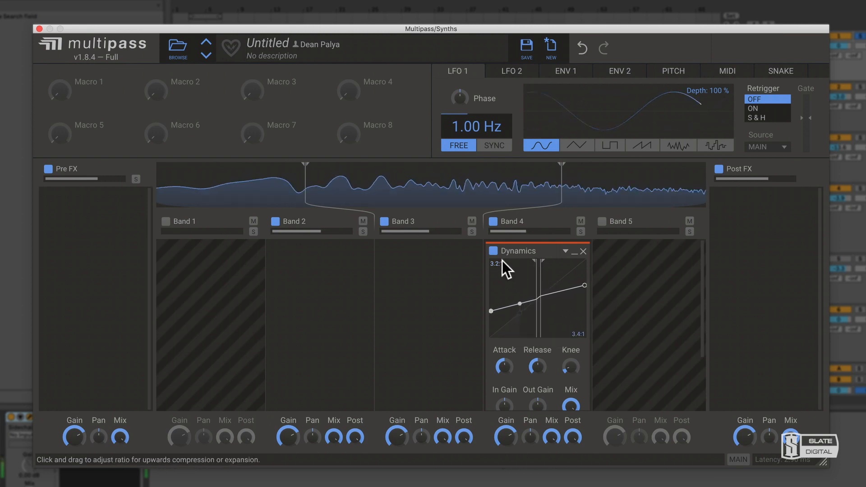
left_click(493, 251)
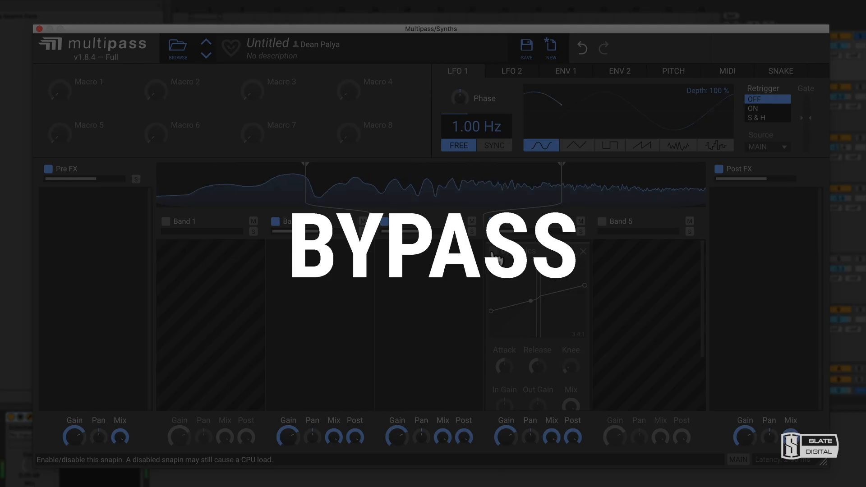
left_click(494, 251)
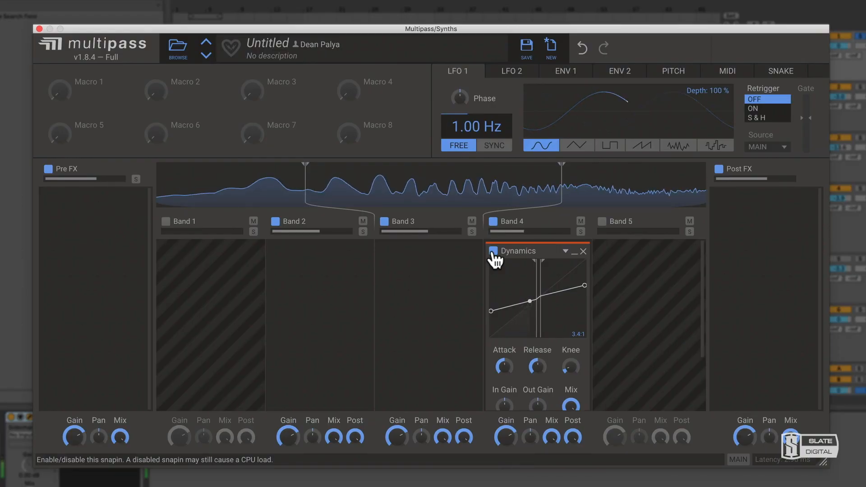
left_click(493, 251)
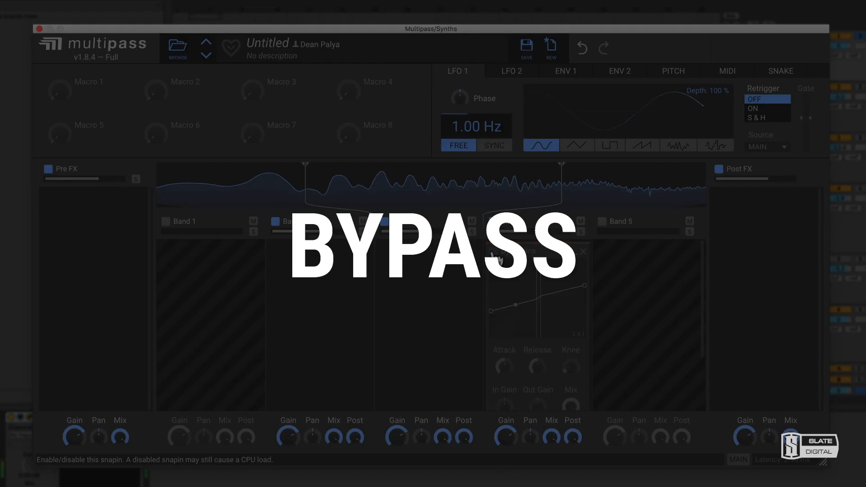
left_click(493, 251)
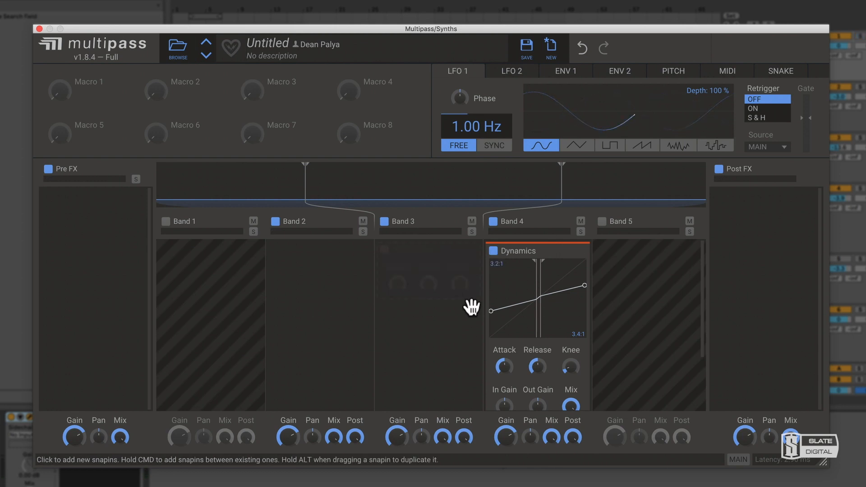
Step: Move Band 4's Dynamics thresholds to -22.9 dB and -19.5 dB during playback while switching the whole Multipass device off and on for comparison
key("space")
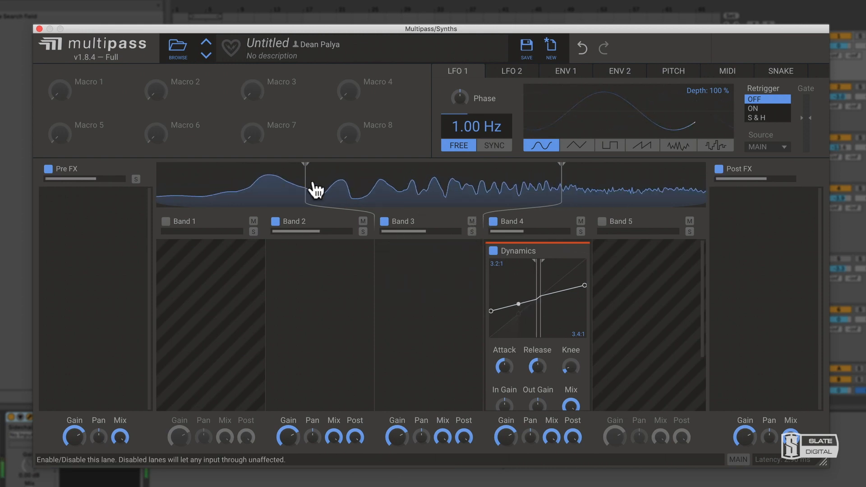
left_click(9, 416)
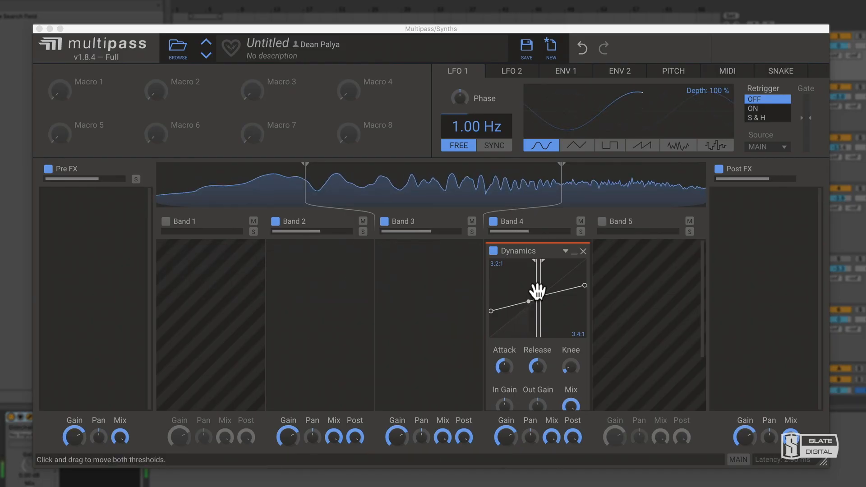
left_click_drag(538, 293, 542, 291)
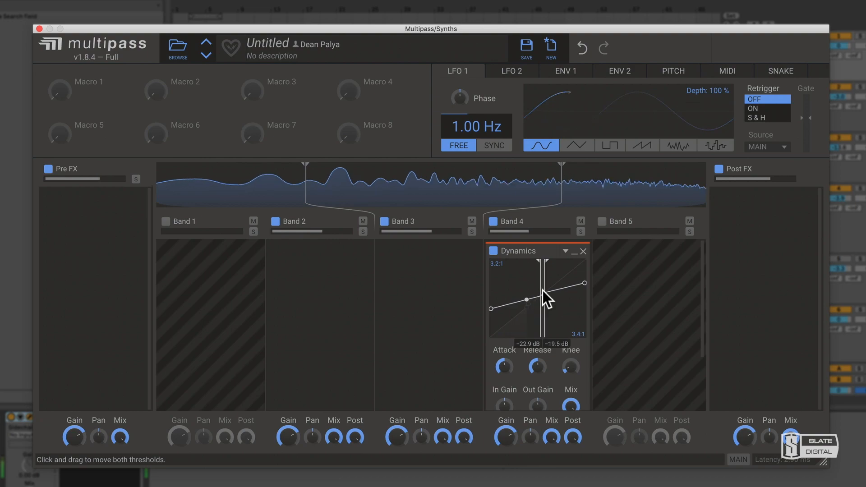
left_click(9, 415)
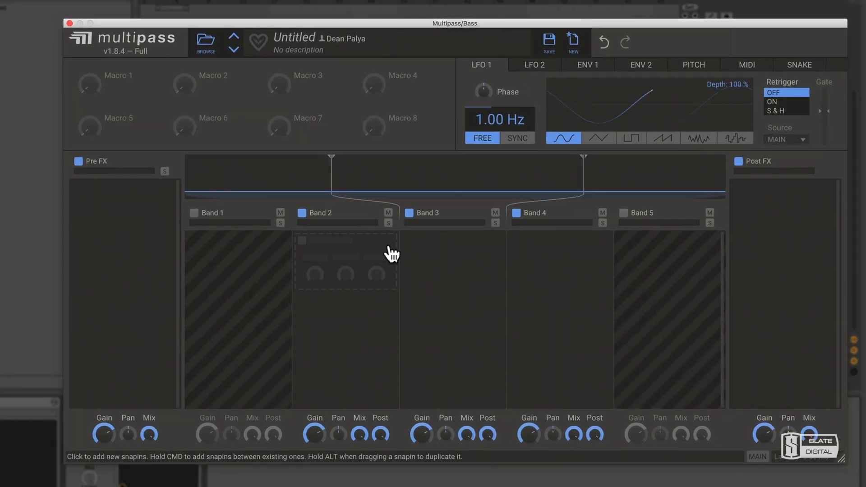
Step: Add a Dynamics snapin to Band 2 of the Bass Multipass, try its upward compression and reset the ratio to 1.0:1
left_click(339, 258)
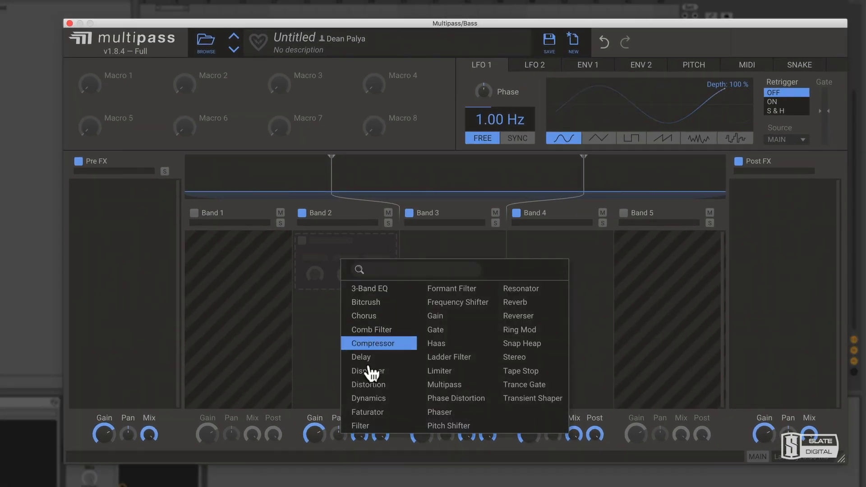
left_click(383, 399)
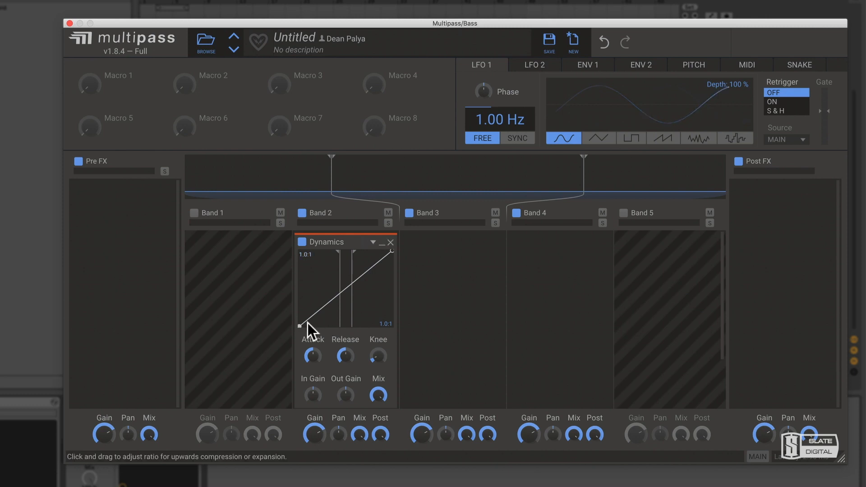
left_click_drag(300, 323, 304, 288)
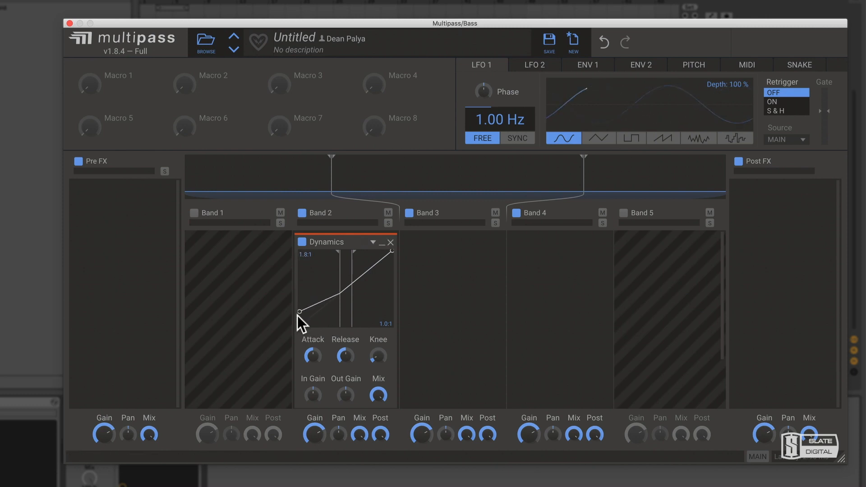
double_click(299, 310)
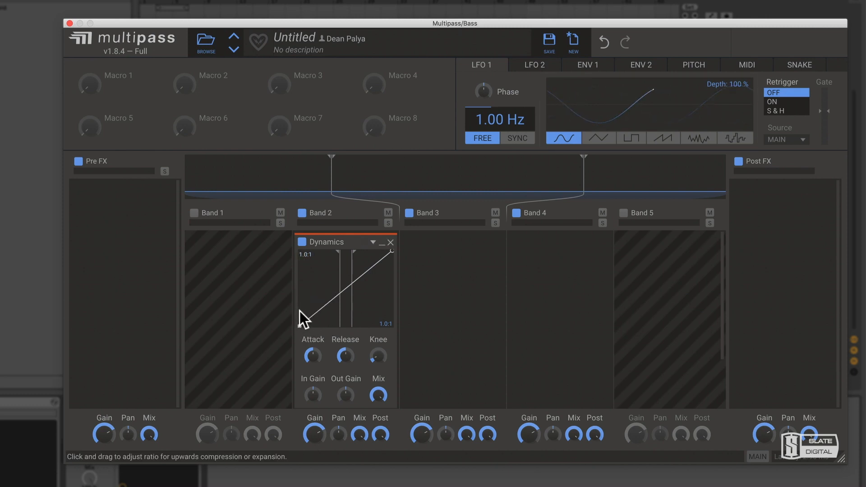
Step: Play the bass and set Band 2's Dynamics to 10:1 upward compression with a raised lower threshold
key("space")
left_click_drag(299, 326, 371, 288)
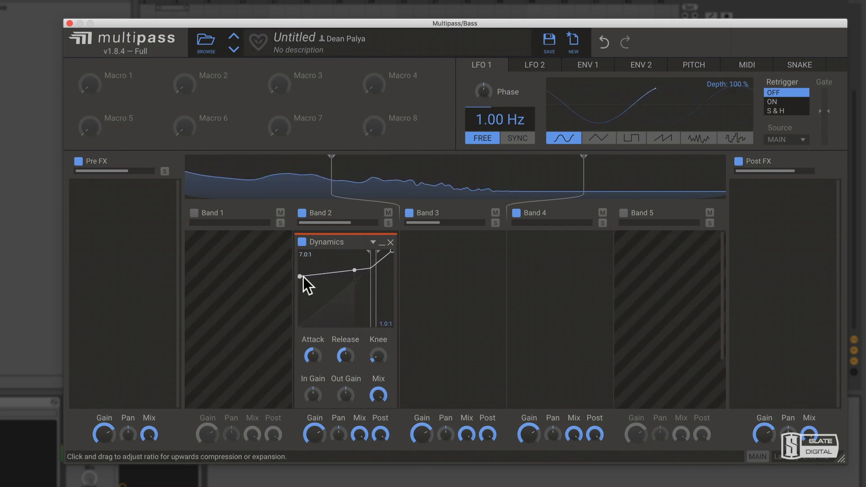
left_click_drag(301, 275, 301, 247)
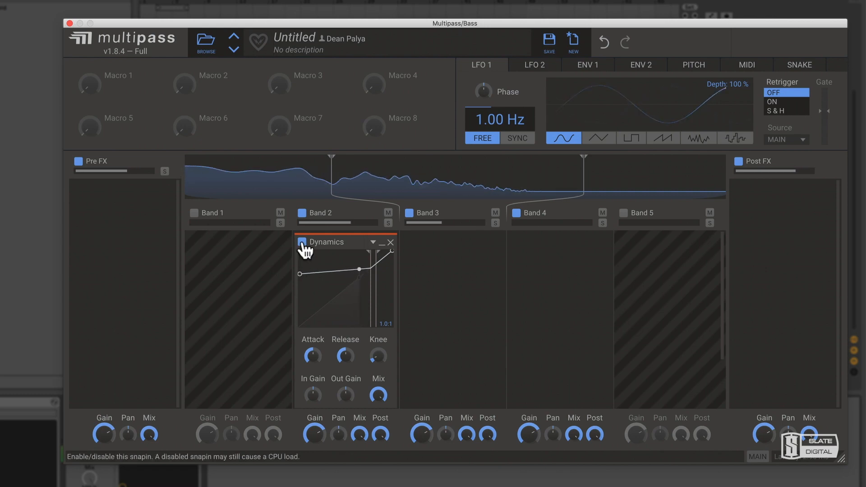
Step: Compare the bass playback with Band 2's Dynamics bypassed and enabled, checking the signal level against the thresholds
left_click(302, 241)
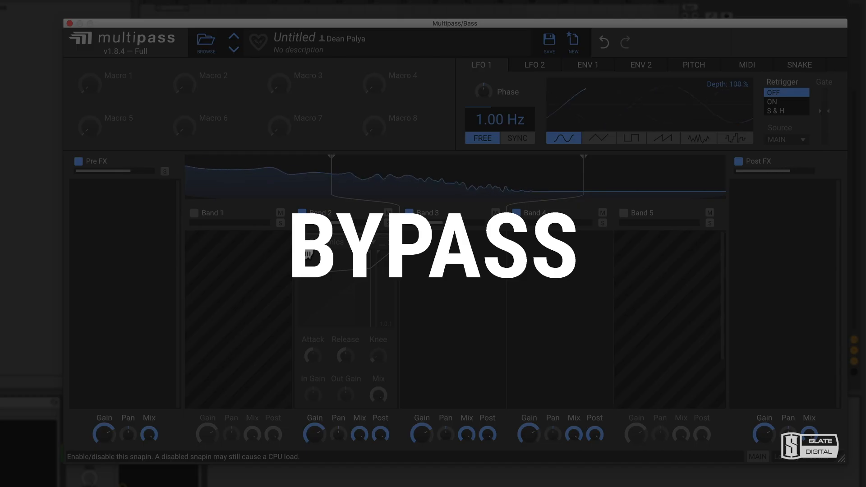
left_click(302, 243)
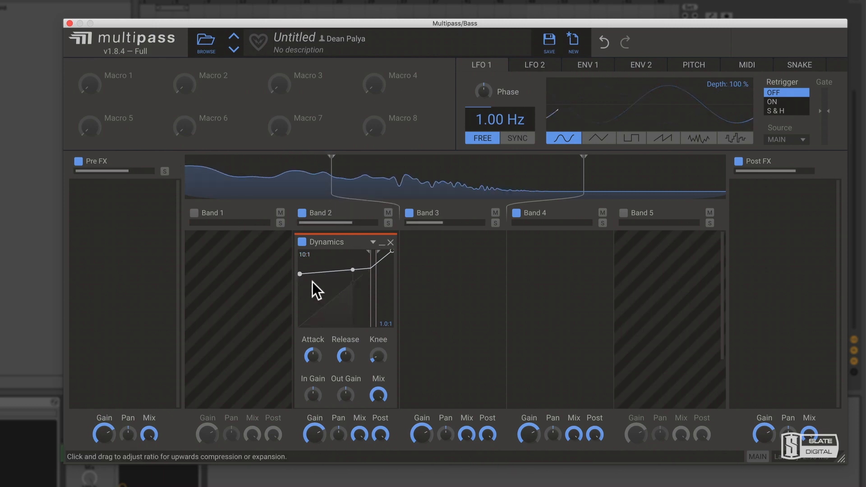
left_click(302, 242)
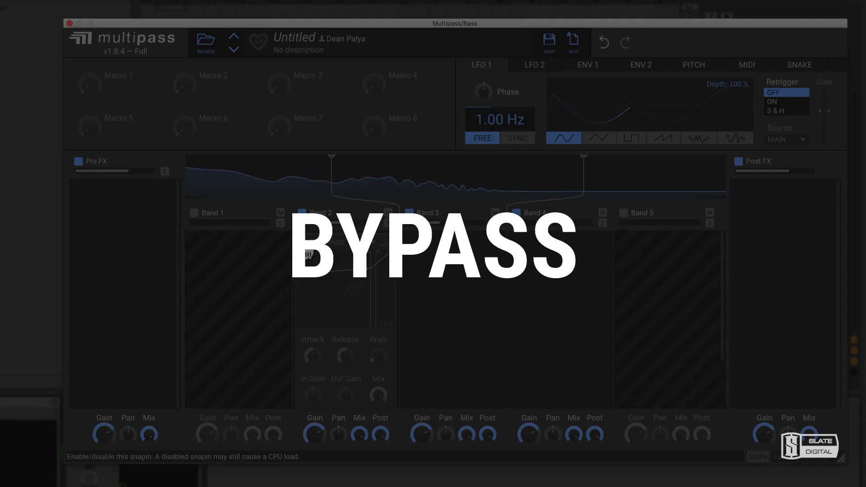
left_click(302, 243)
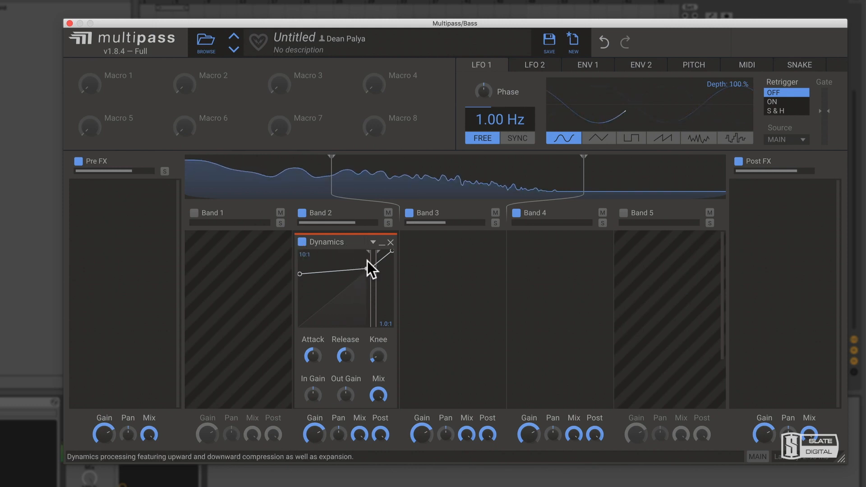
left_click_drag(373, 261, 366, 265)
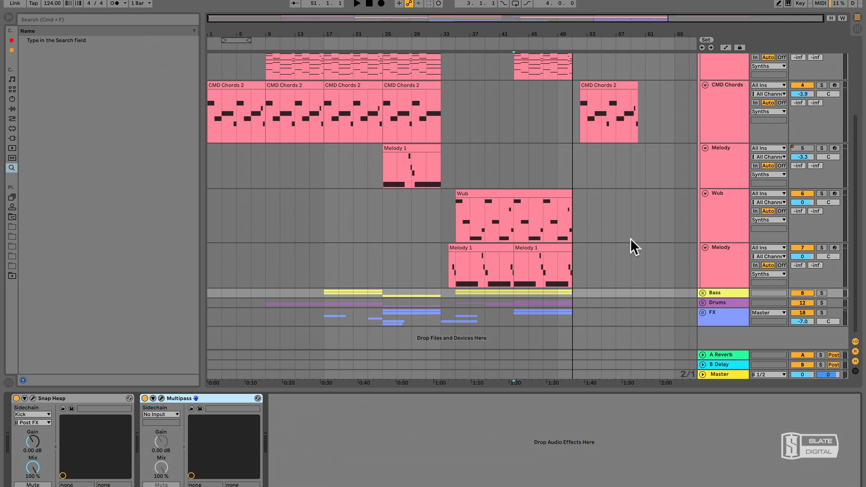
Step: Expand the Drums group, select the Hat loop track and solo it
left_click(702, 302)
scroll(702, 301, "down", 5)
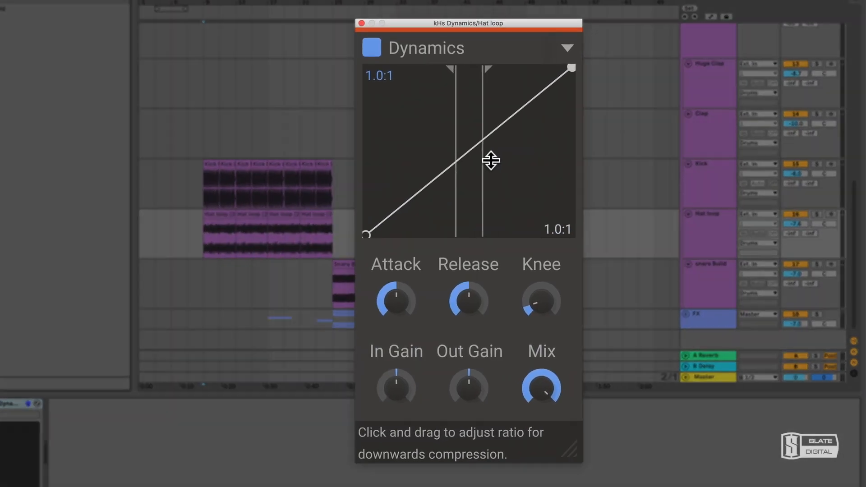
left_click(708, 228)
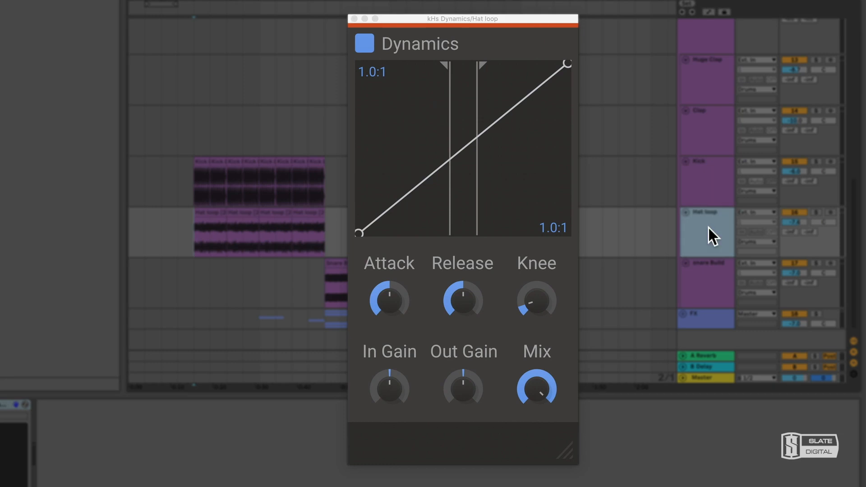
left_click(814, 213)
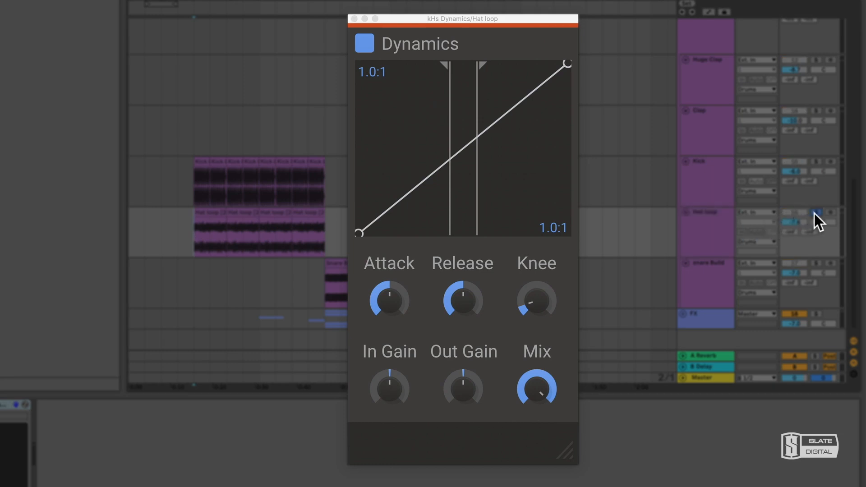
Step: Set the Hat loop's Dynamics to 1:2.9 expansion below slightly lowered thresholds and compare the playback with the effect bypassed
left_click(360, 233)
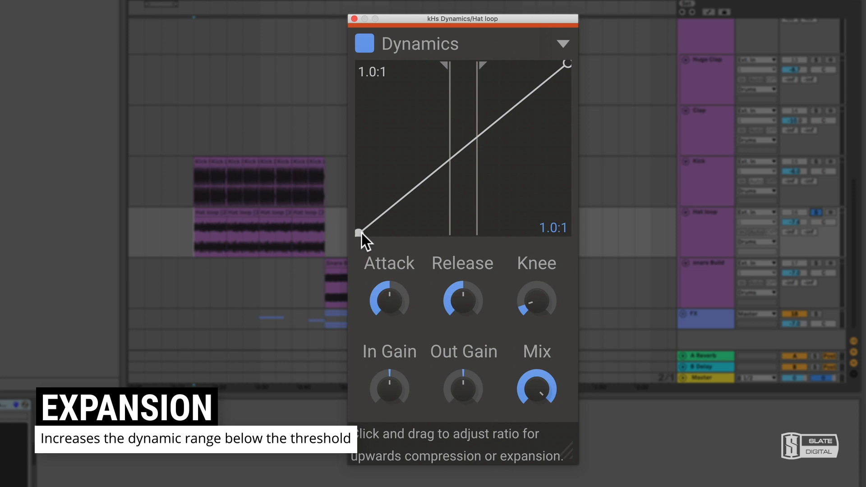
left_click_drag(362, 233, 469, 193)
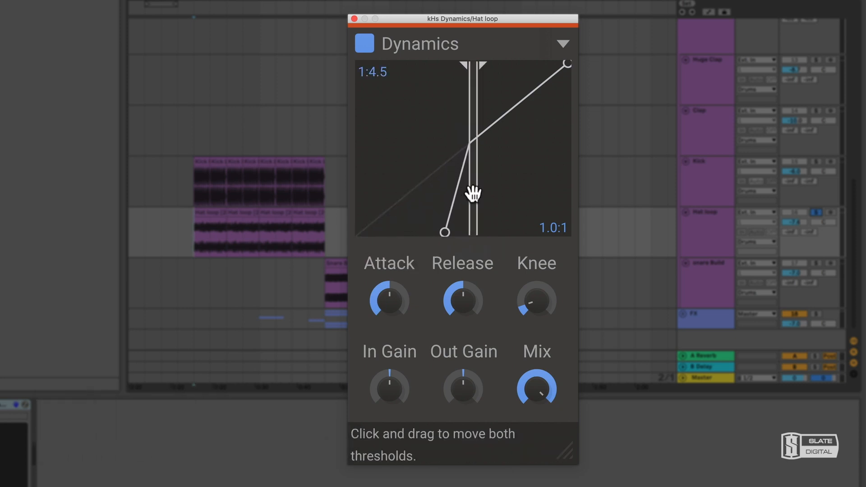
left_click_drag(445, 232, 396, 241)
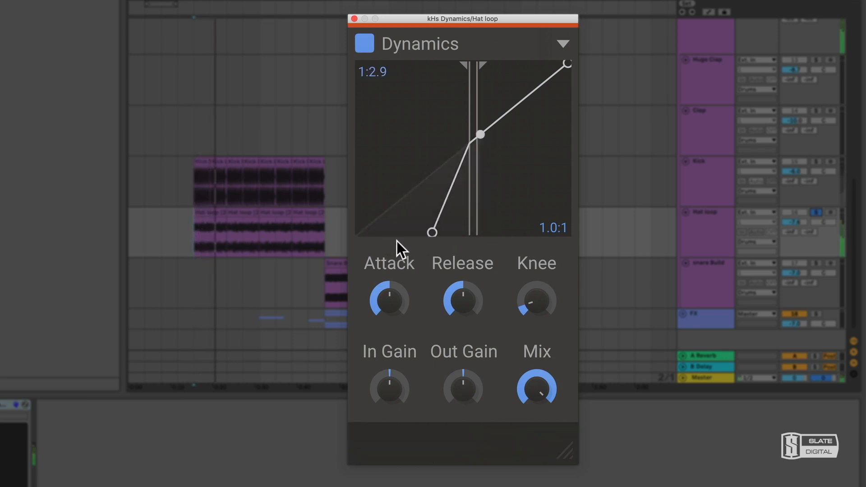
mouse_move(469, 202)
left_mouse_down()
mouse_move(506, 197)
mouse_move(455, 205)
mouse_move(465, 205)
mouse_move(462, 193)
left_mouse_up()
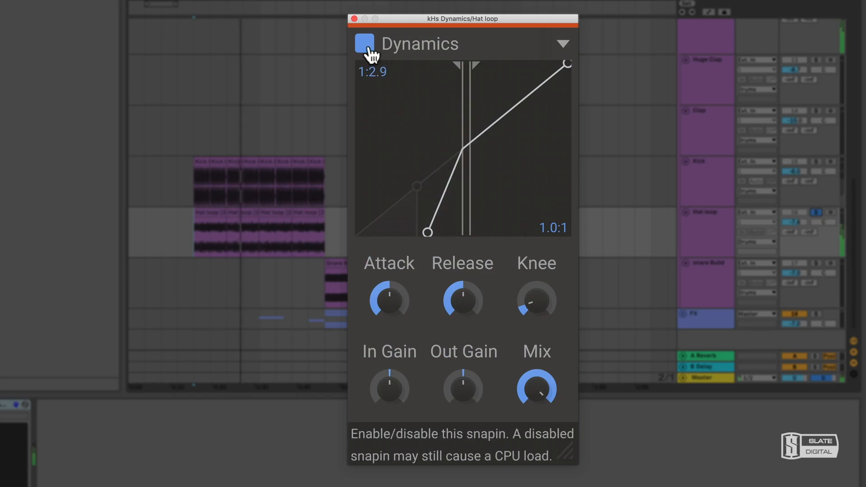
left_click(366, 47)
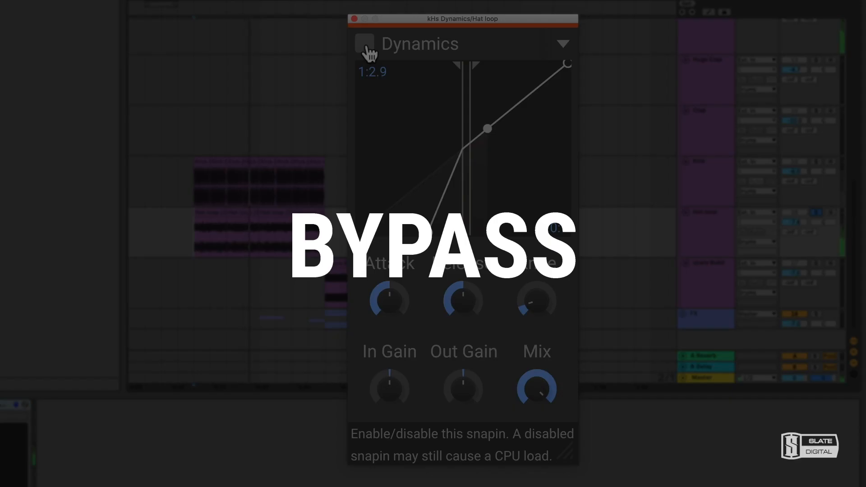
left_click(366, 47)
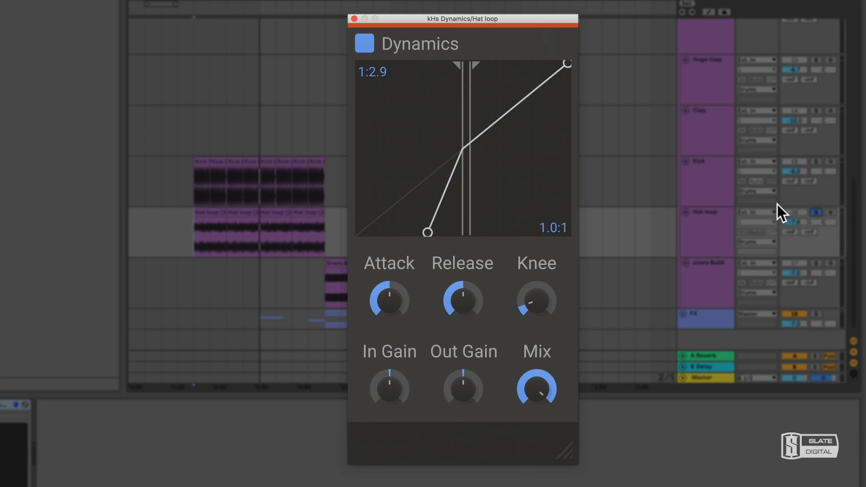
Step: Turn off the Hat loop track's solo and go back to the synth tracks in the arrangement
left_click(817, 212)
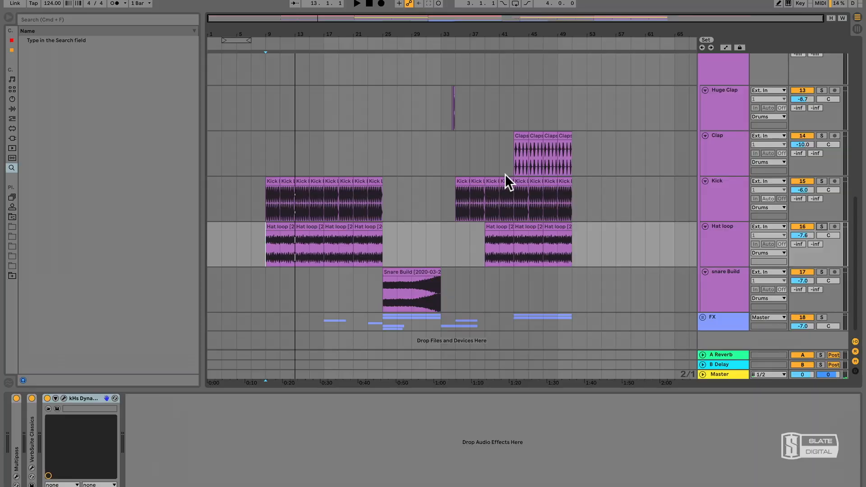
scroll(505, 175, "up", 10)
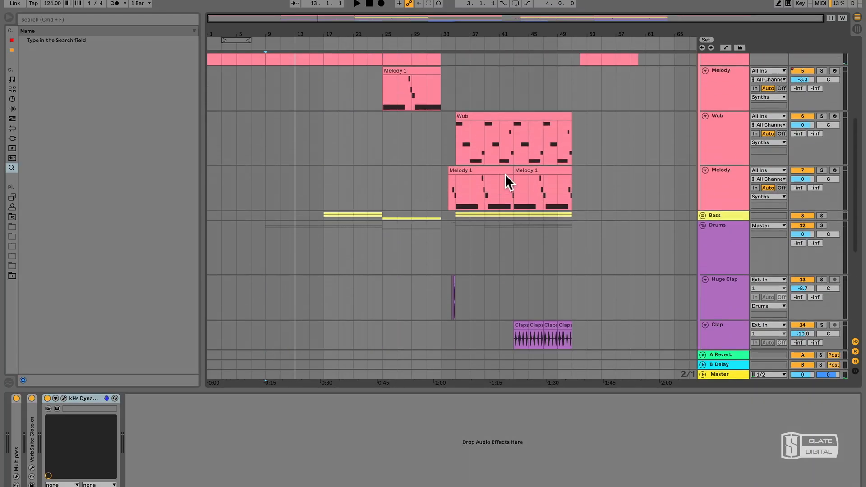
scroll(504, 174, "up", 5)
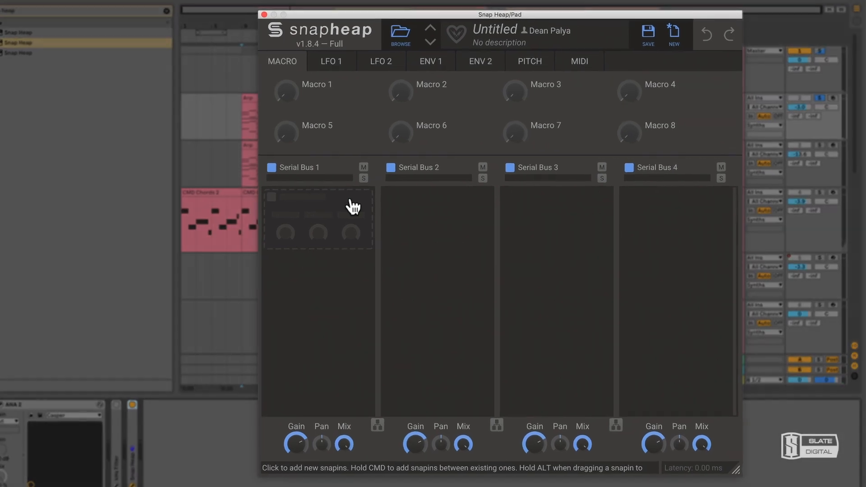
Step: Add a Distortion snapin to Serial Bus 1, set its type to SATURATE and lower the Drive
left_click(371, 202)
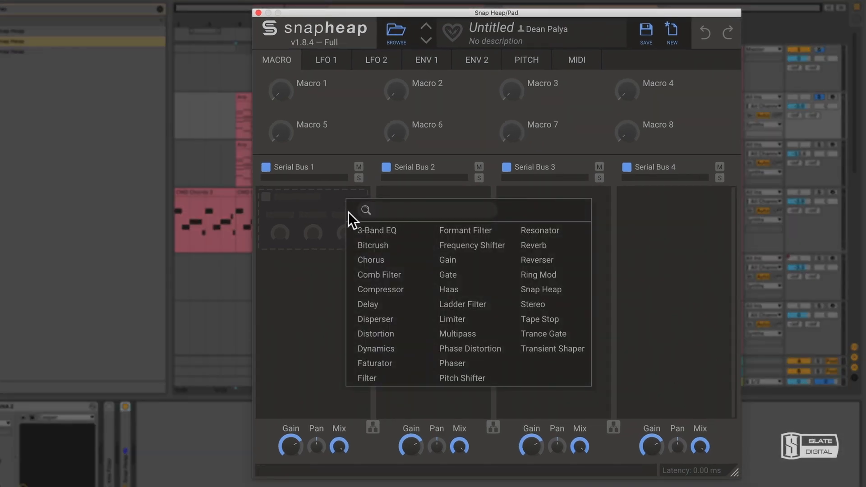
left_click(405, 334)
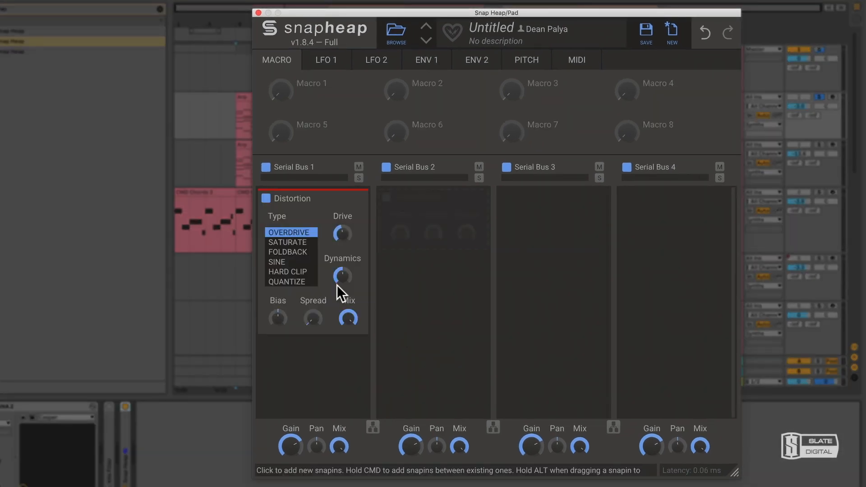
left_click(297, 243)
mouse_move(341, 233)
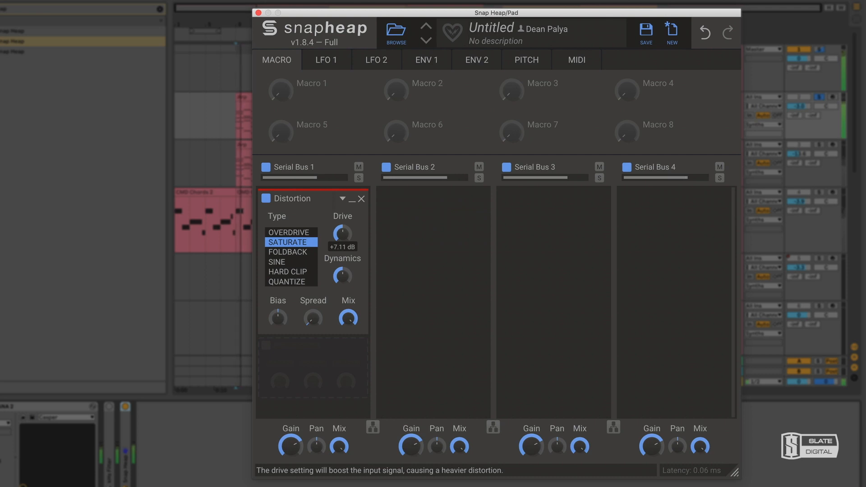
left_click_drag(342, 233, 341, 235)
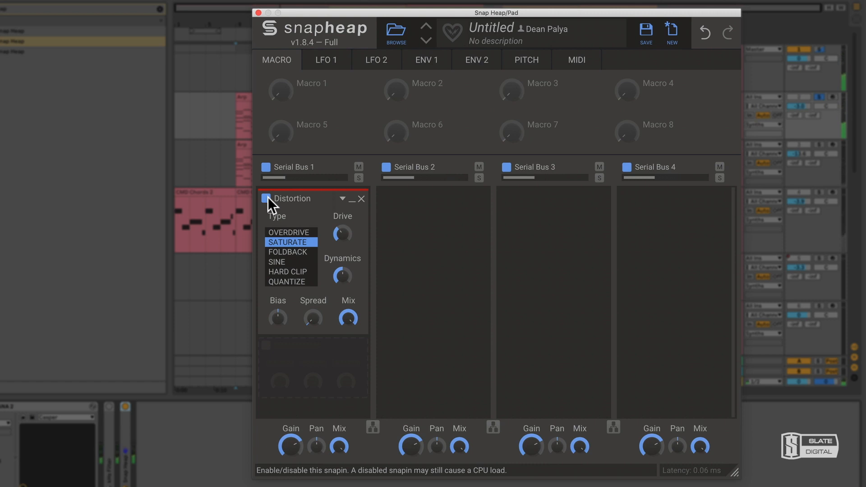
Step: Add Dynamics to Serial Bus 2 with 8.1:1 upward and 5.9:1 downward compression, bringing both thresholds together
left_click(407, 215)
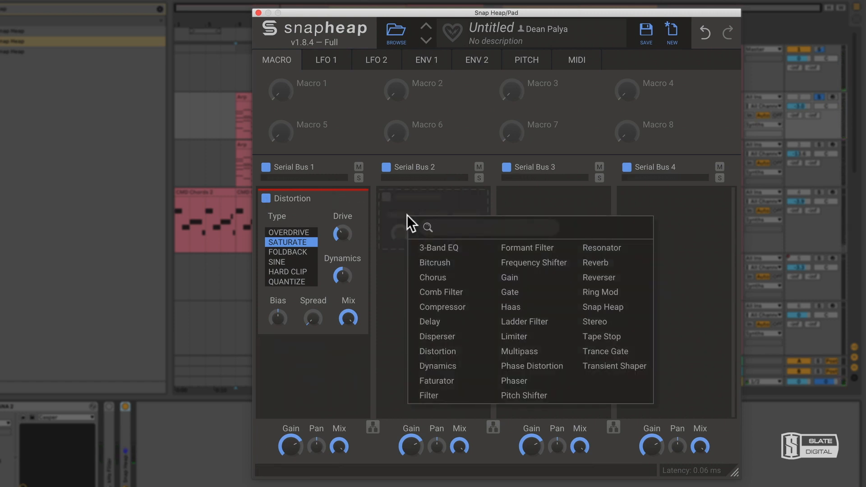
left_click(445, 365)
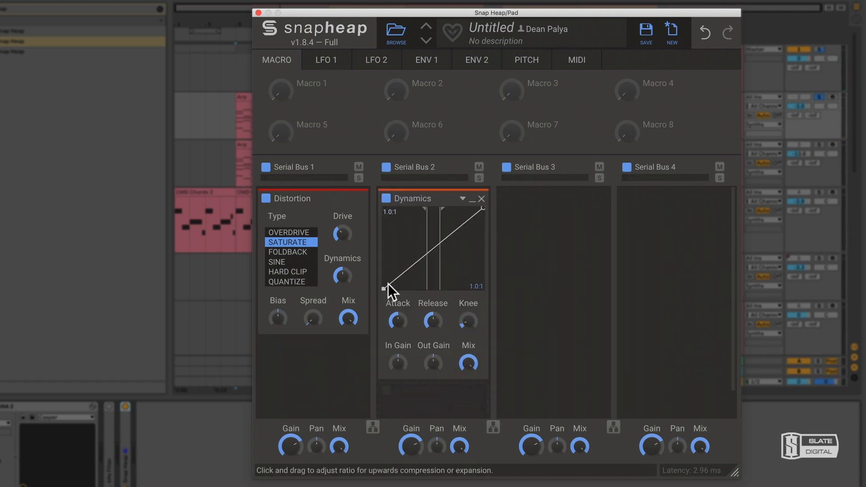
left_click_drag(383, 288, 384, 258)
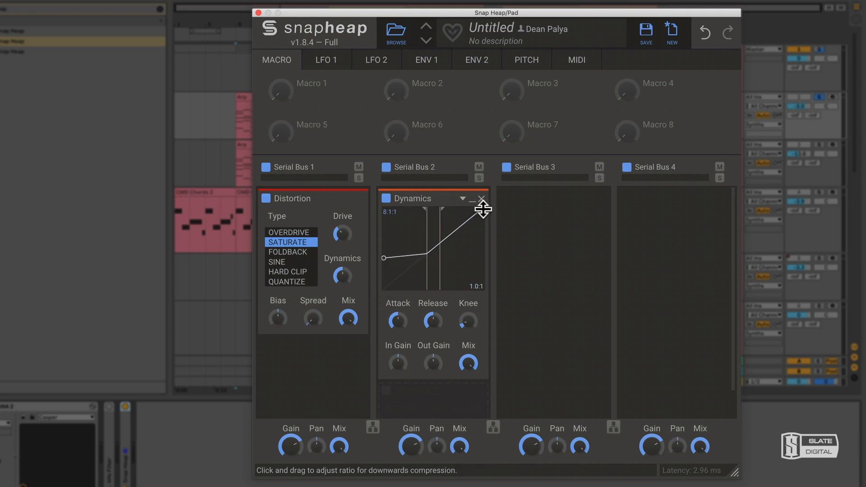
left_click_drag(483, 209, 446, 267)
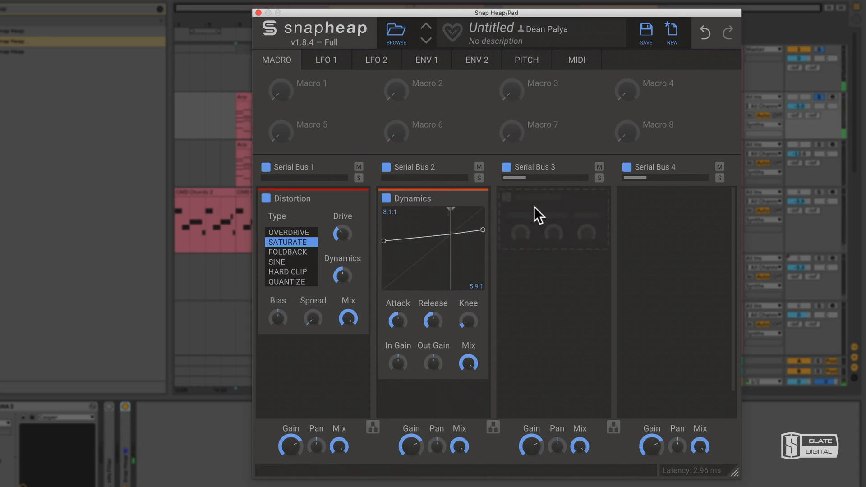
Step: Add a Filter snapin to Serial Bus 3 and another to Serial Bus 4
left_click(535, 211)
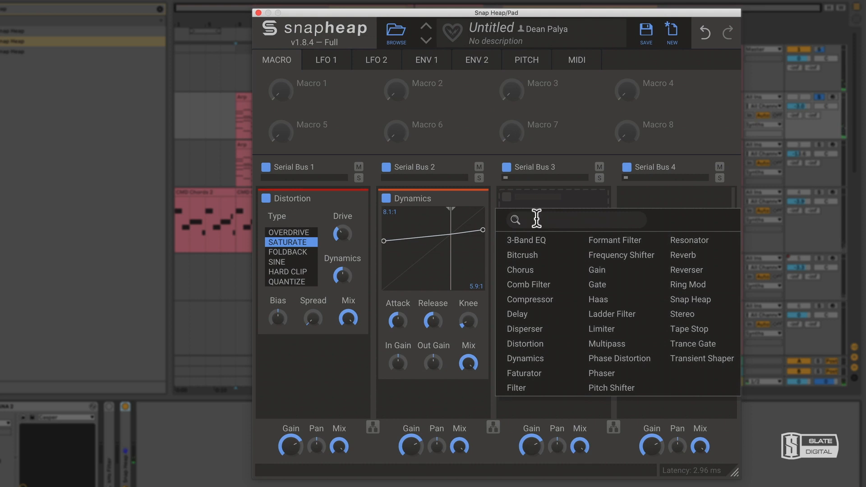
left_click(553, 388)
left_click(654, 246)
left_click(556, 403)
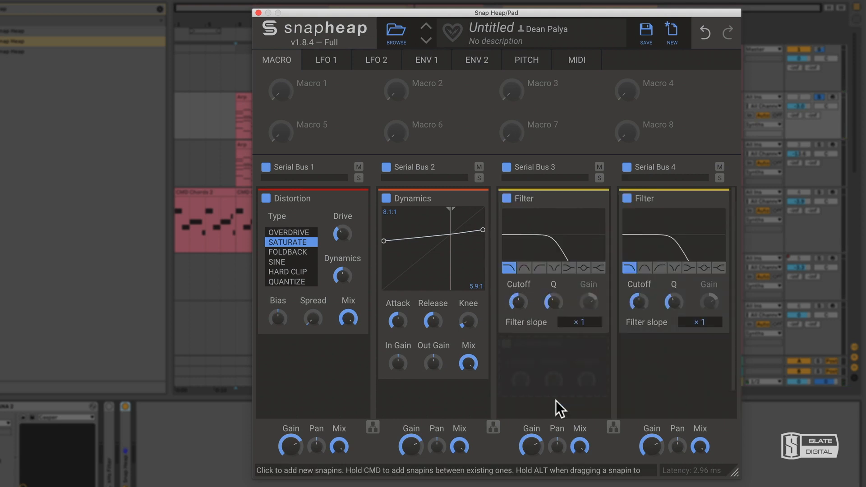
Step: Set the Serial Bus 3 filter to high pass, then tune its cutoff and raise Serial Bus 4's low-pass cutoff during playback
left_click(540, 266)
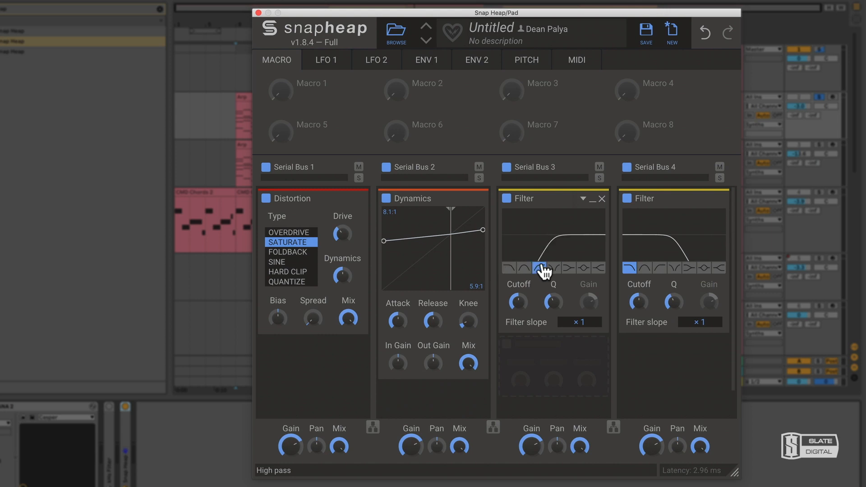
left_click_drag(519, 298, 520, 324)
key("space")
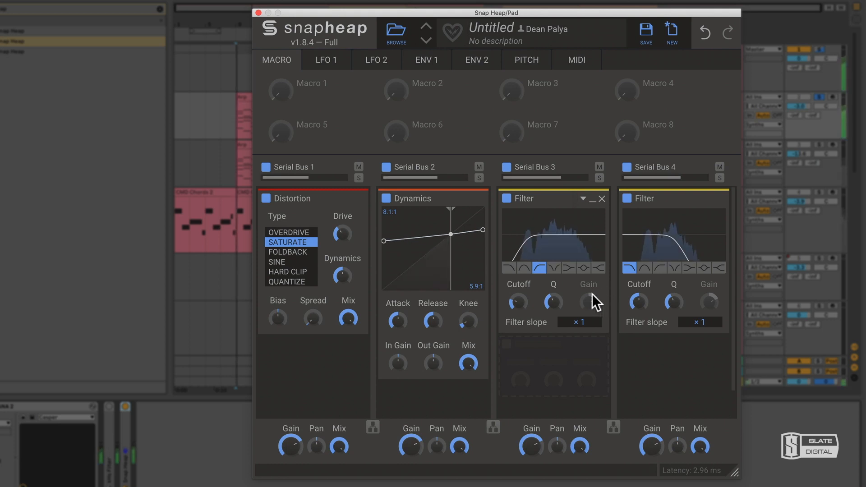
left_click_drag(520, 297, 520, 276)
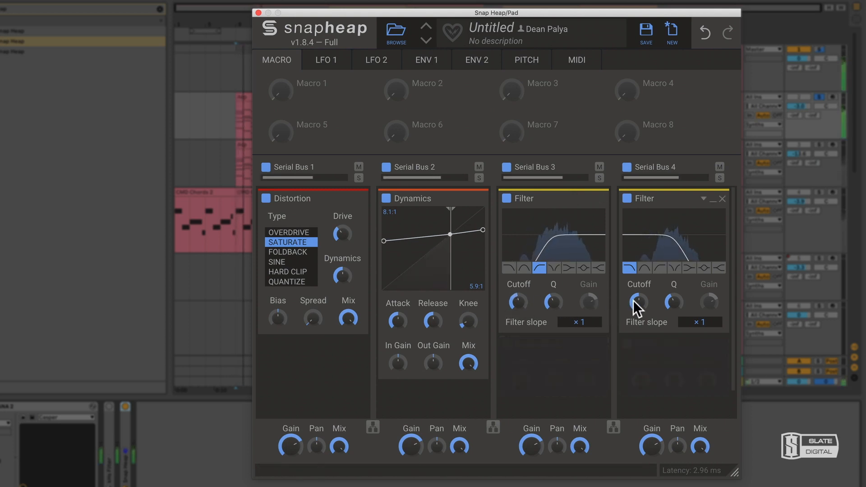
left_click_drag(635, 299, 638, 284)
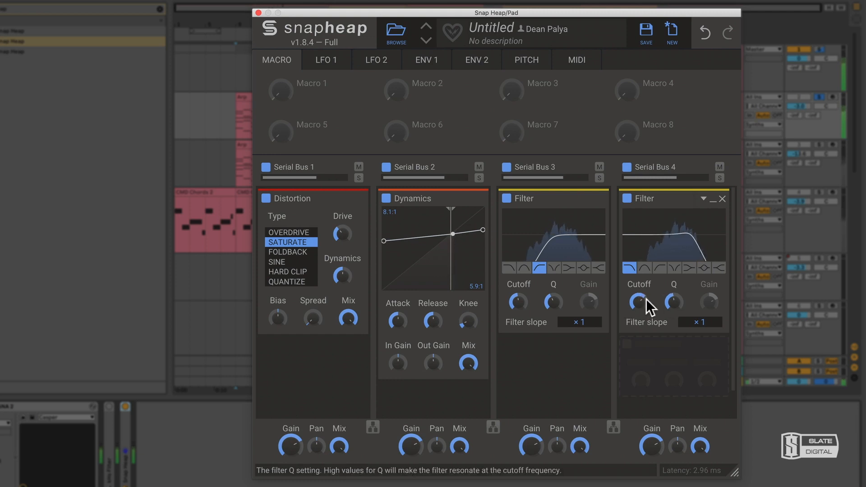
left_click_drag(518, 300, 518, 296)
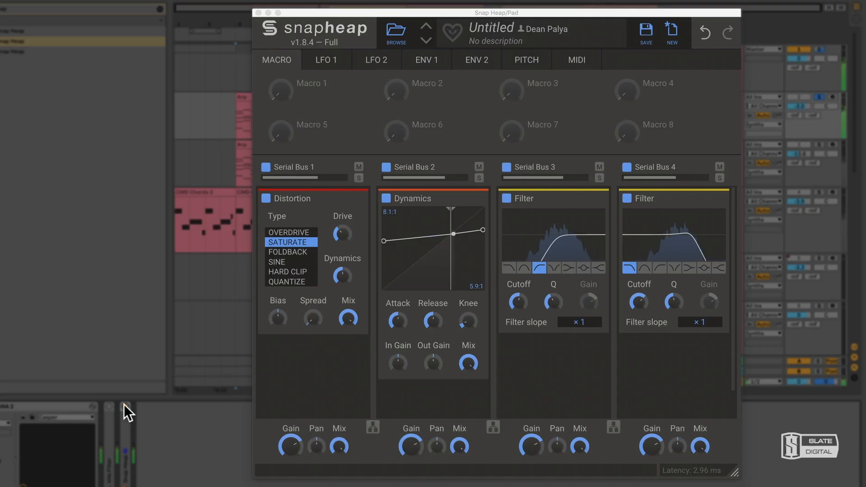
Step: Compare the pad playback with the whole Snap Heap device bypassed and enabled
left_click(126, 406)
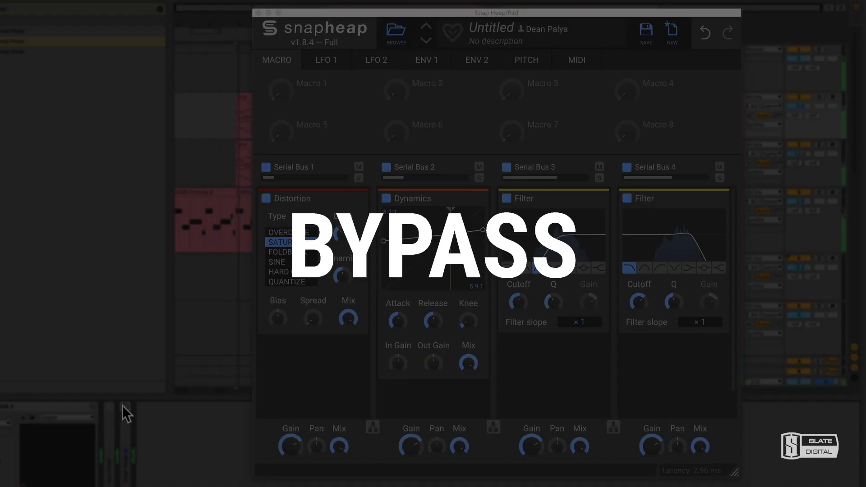
left_click(123, 405)
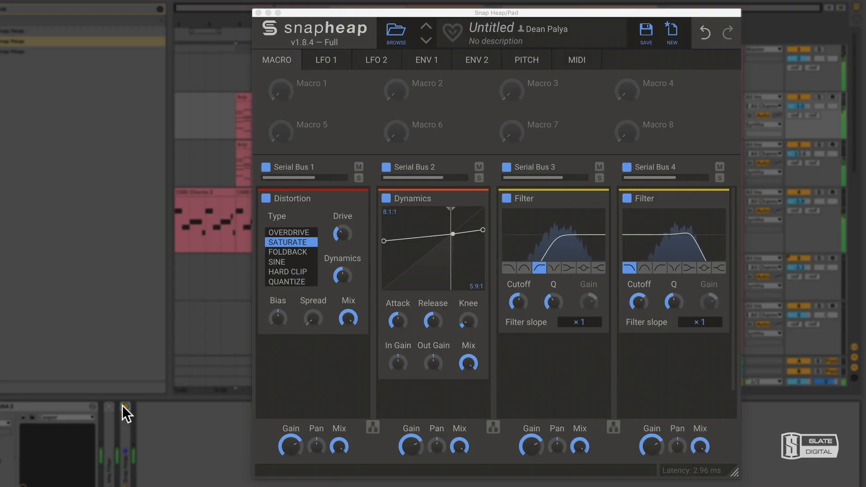
left_click(123, 405)
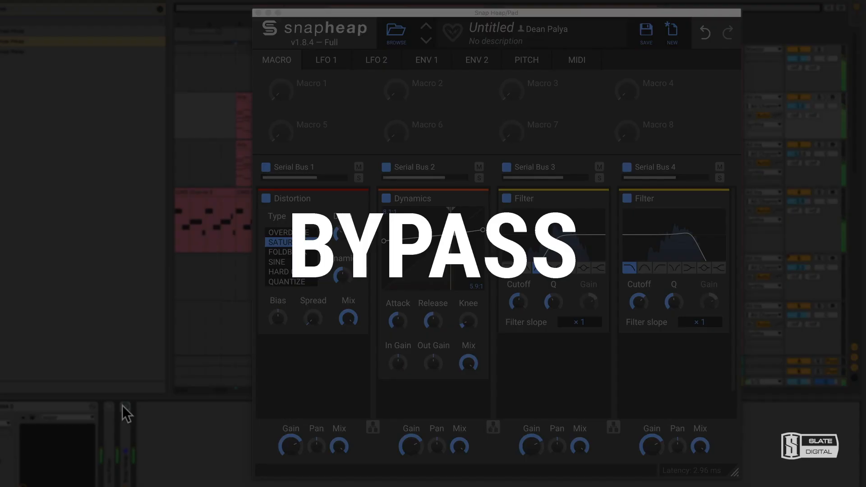
left_click(122, 405)
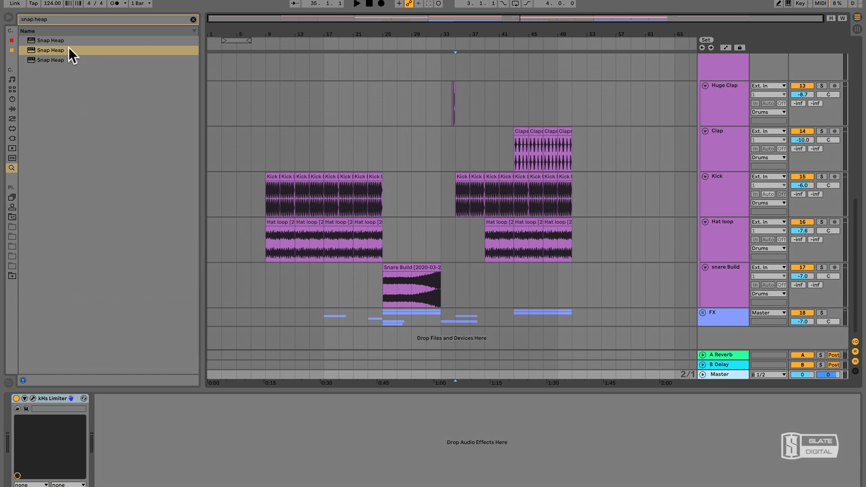
Step: Search the browser for "multipass" and load Multipass onto the Master track
left_click(72, 16)
key("BackSpace")
key("BackSpace")
key("BackSpace")
key("BackSpace")
key("BackSpace")
key("BackSpace")
key("BackSpace")
key("BackSpace")
key("BackSpace")
type("multipass")
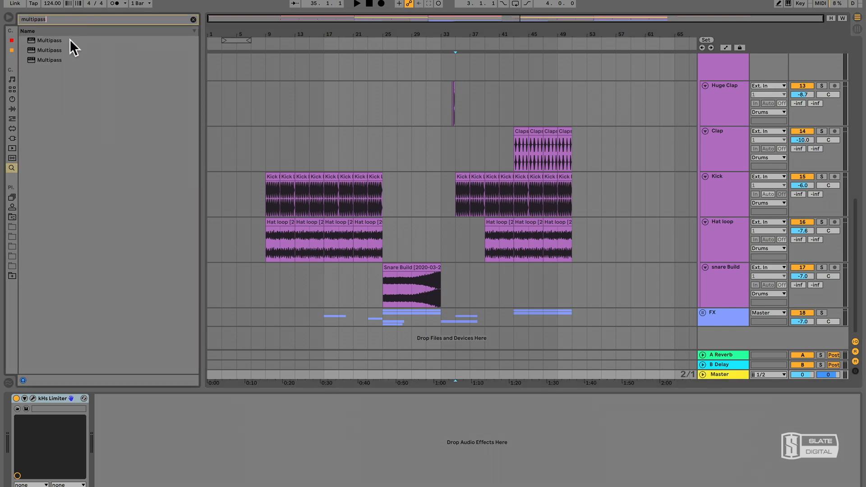
double_click(64, 50)
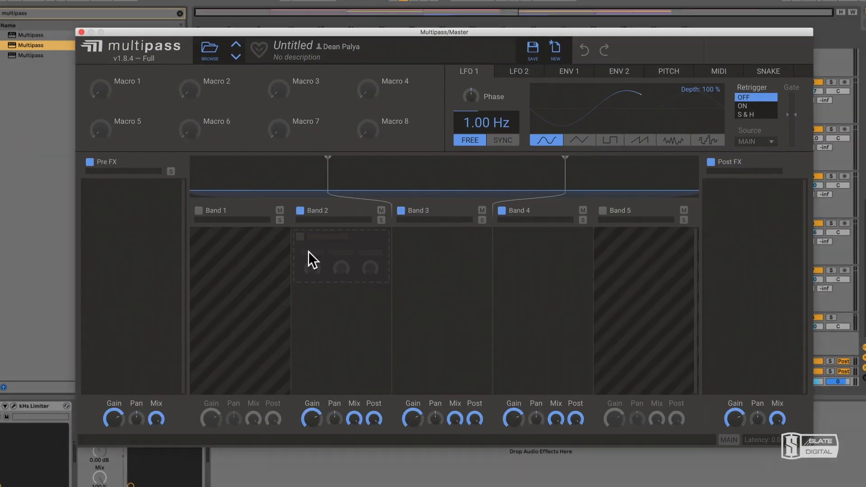
Step: Add a Dynamics snapin to each of Band 2, Band 3 and Band 4 in Multipass
left_click(308, 251)
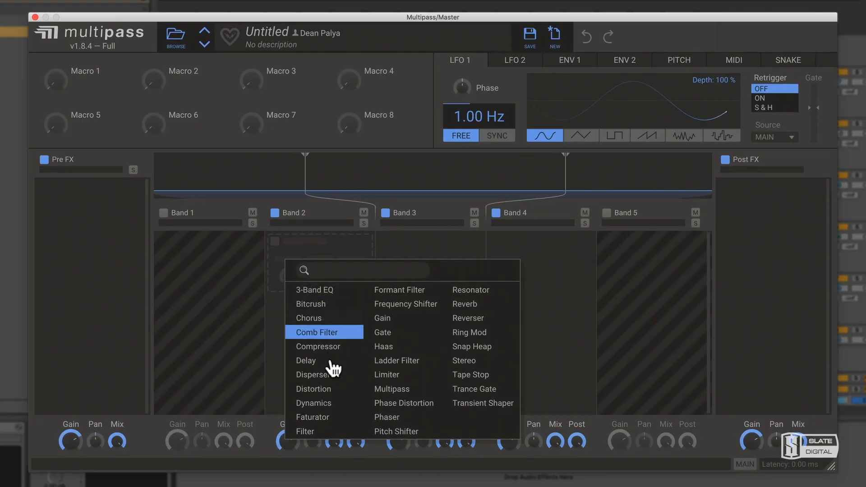
left_click(350, 424)
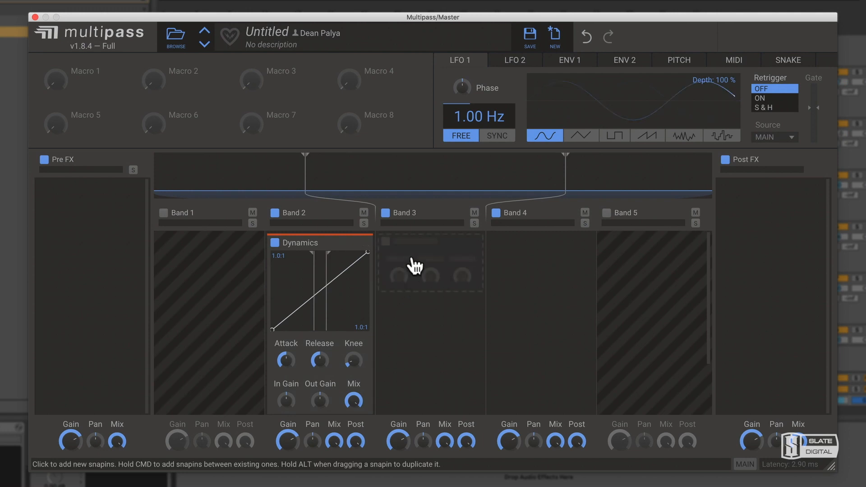
left_click(414, 265)
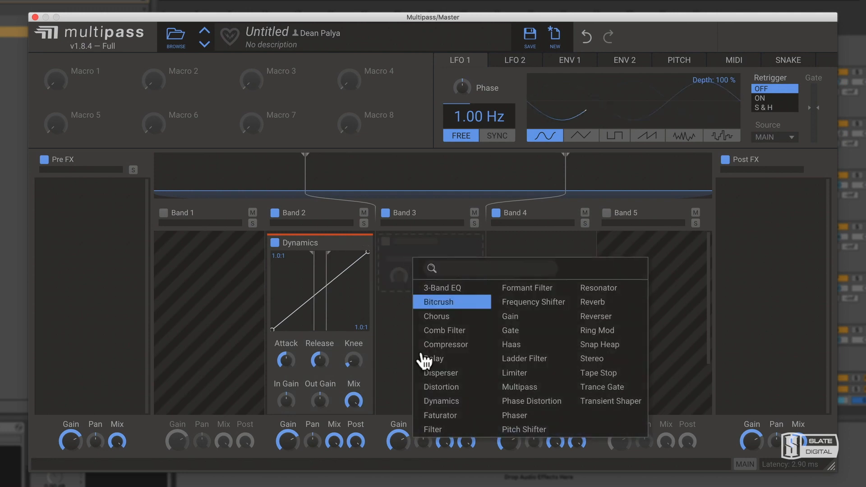
left_click(443, 465)
left_click(533, 264)
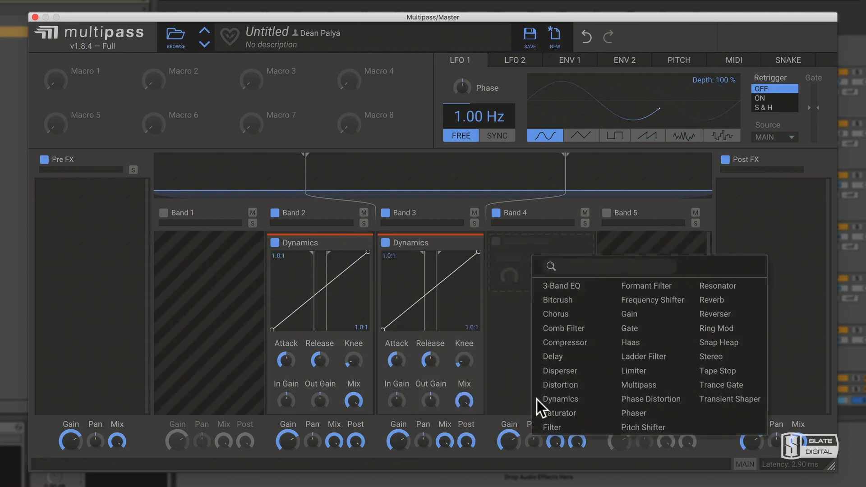
left_click(543, 446)
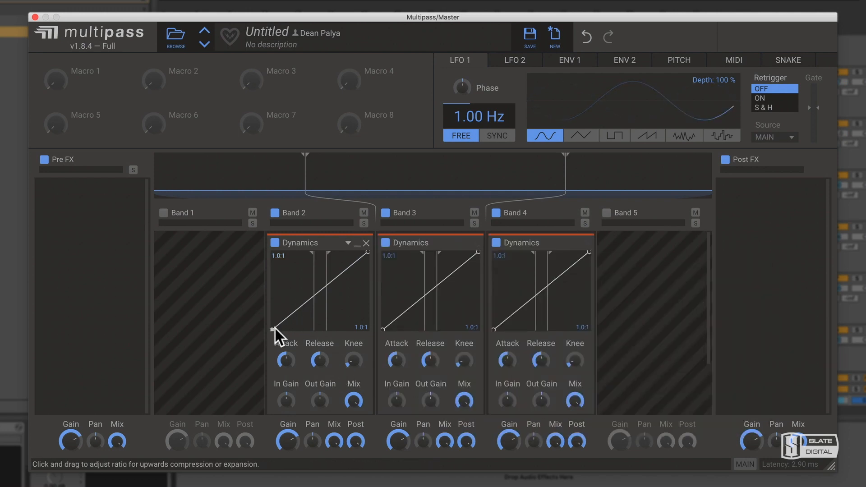
Step: Set the Dynamics upward/downward ratios to 2.2:1 and 2.0:1 on Band 2, 2.4:1 and 2.3:1 on Band 3, 3.4:1 and 2.4:1 on Band 4
left_click_drag(273, 328, 273, 312)
left_click_drag(354, 265, 382, 307)
left_click_drag(469, 255, 475, 275)
left_click_drag(493, 328, 493, 303)
left_click_drag(585, 256, 586, 280)
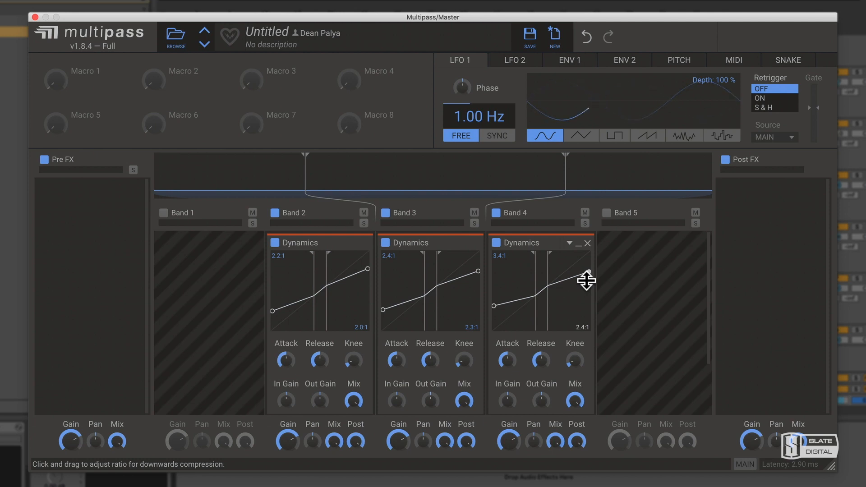
Step: Play the track and move the Dynamics thresholds of Bands 2, 3 and 4 to each band's signal level, narrowing the gaps between them
key("space")
left_click_drag(542, 301, 554, 301)
left_click_drag(427, 301, 442, 302)
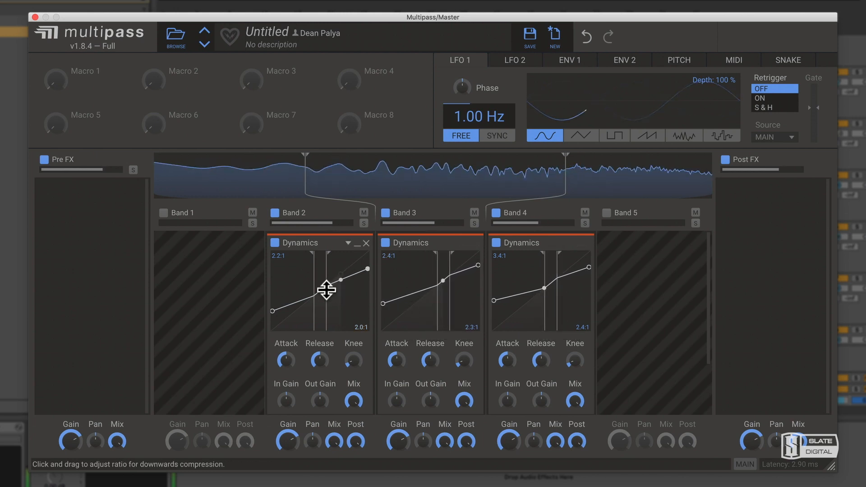
left_click_drag(319, 289, 341, 295)
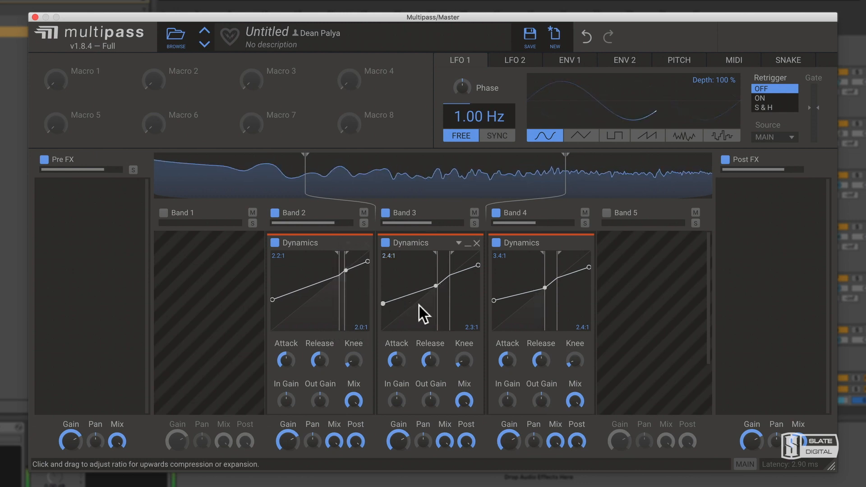
left_click_drag(437, 304, 438, 303)
left_click_drag(553, 302, 545, 304)
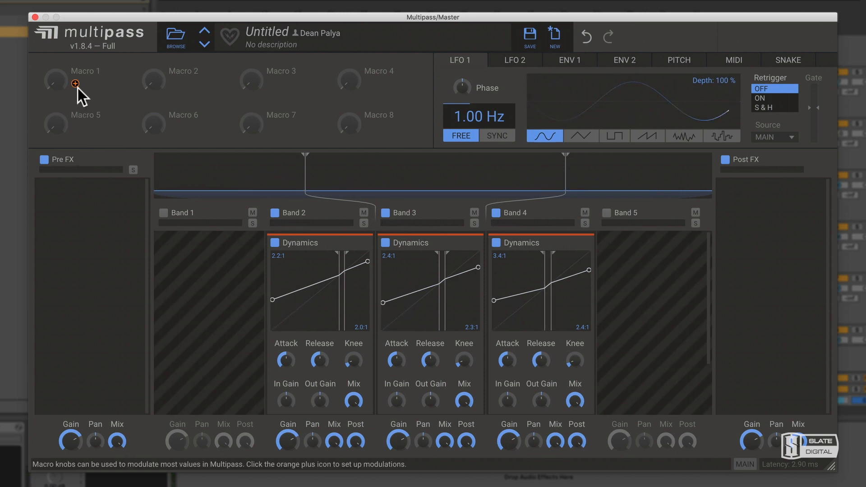
Step: Assign Macro 1 to modulate the lane Mix of Bands 2, 3 and 4, and lower those three Mix knobs to minimum
left_click_drag(76, 84, 334, 444)
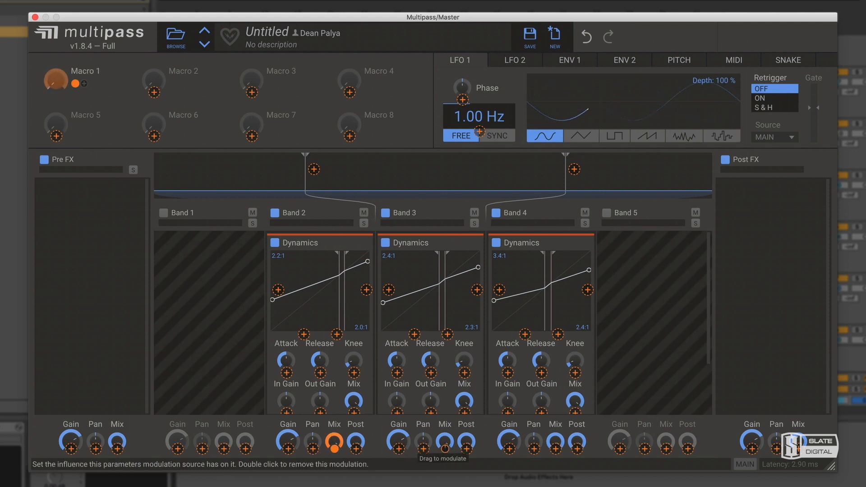
left_click(444, 449)
left_click(555, 447)
left_click_drag(556, 438, 556, 482)
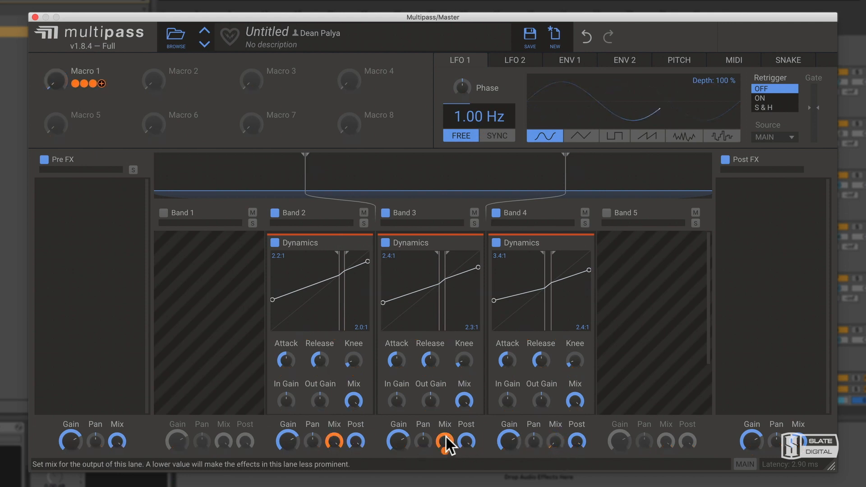
left_click_drag(445, 438, 446, 483)
left_click_drag(335, 439, 335, 483)
Step: Rename Macro 1 to "Amount" and raise the macro during playback to blend in the compression on all three bands
left_click(95, 71)
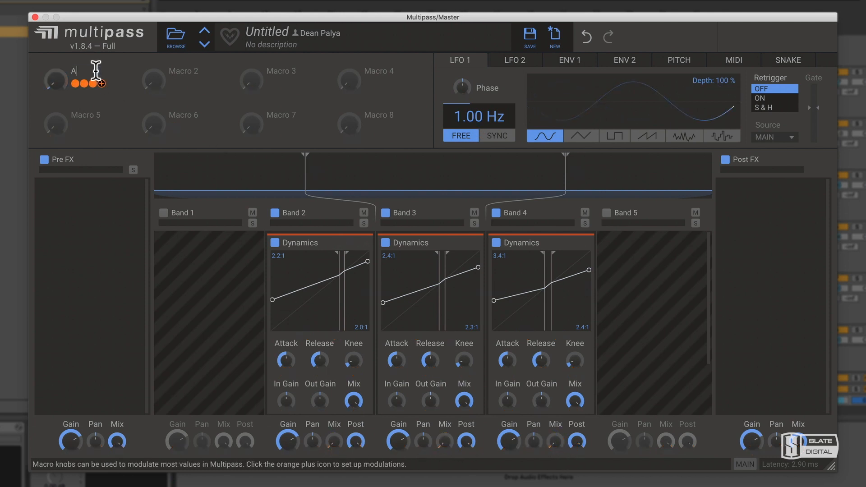
key("Return")
key("space")
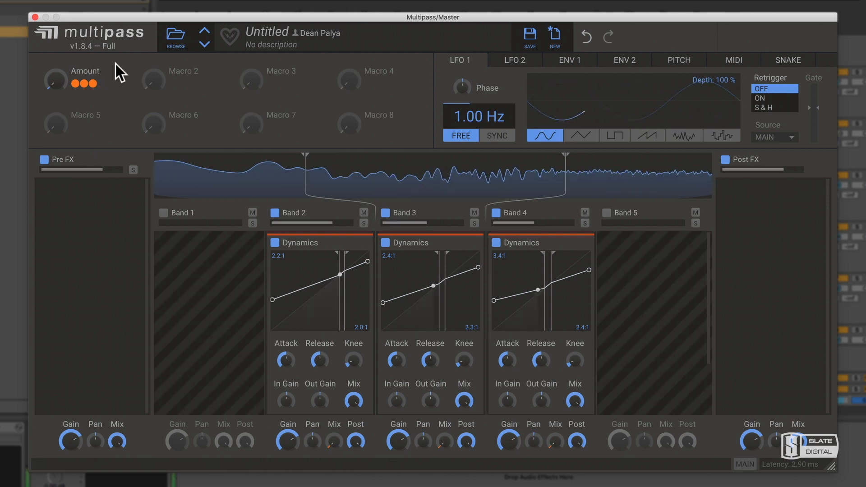
left_click_drag(52, 84, 53, 47)
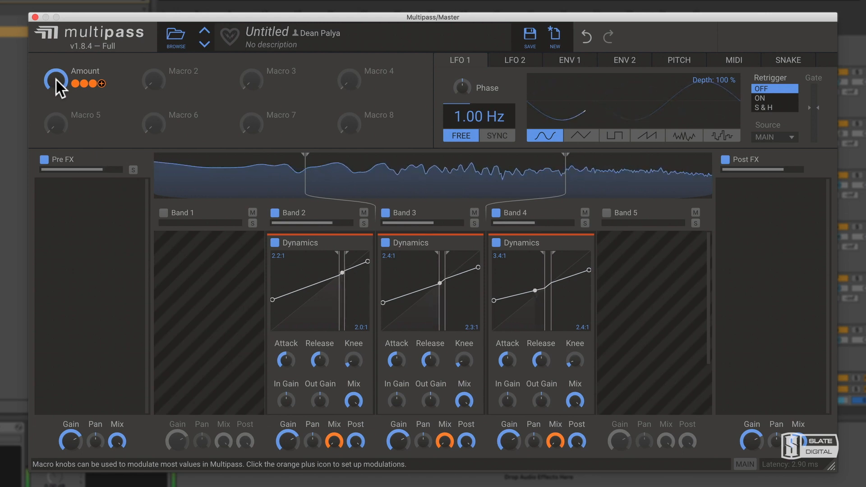
mouse_move(55, 80)
left_mouse_down()
mouse_move(56, 118)
mouse_move(55, 73)
left_mouse_up()
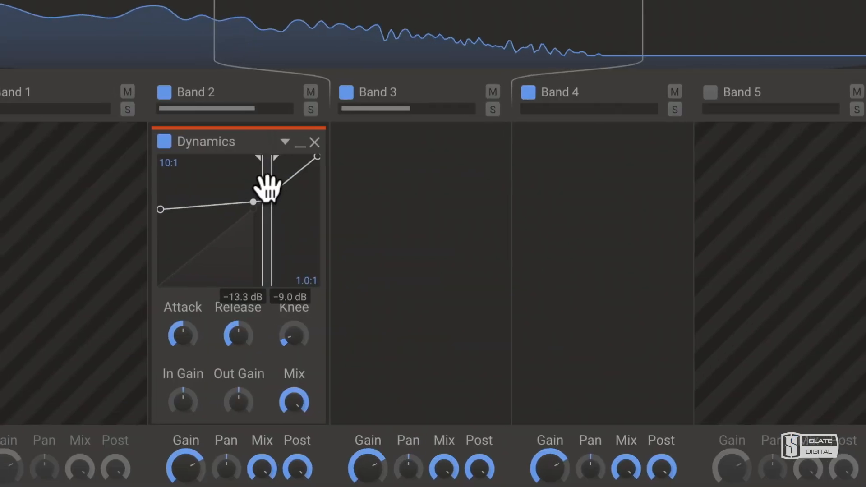
Step: Shift the paired Dynamics thresholds on Multipass Band 2 and on Snap Heap's Serial Bus 2 during playback
left_click_drag(267, 184, 322, 183)
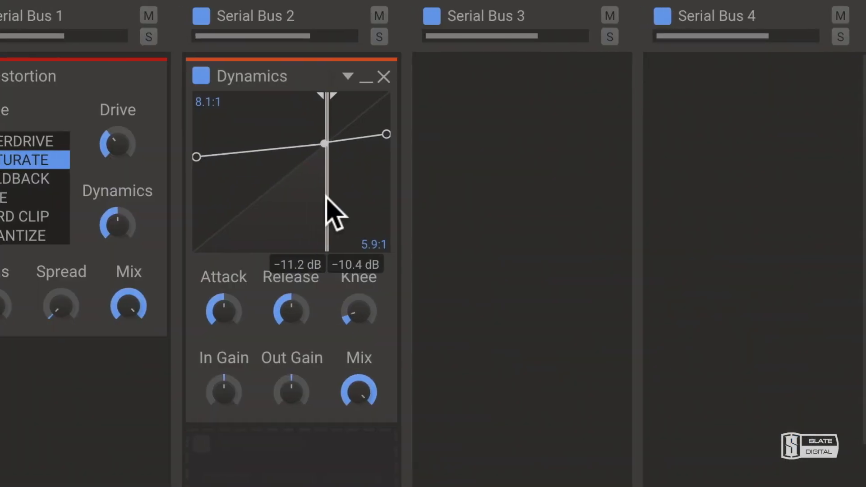
left_click_drag(339, 201, 311, 207)
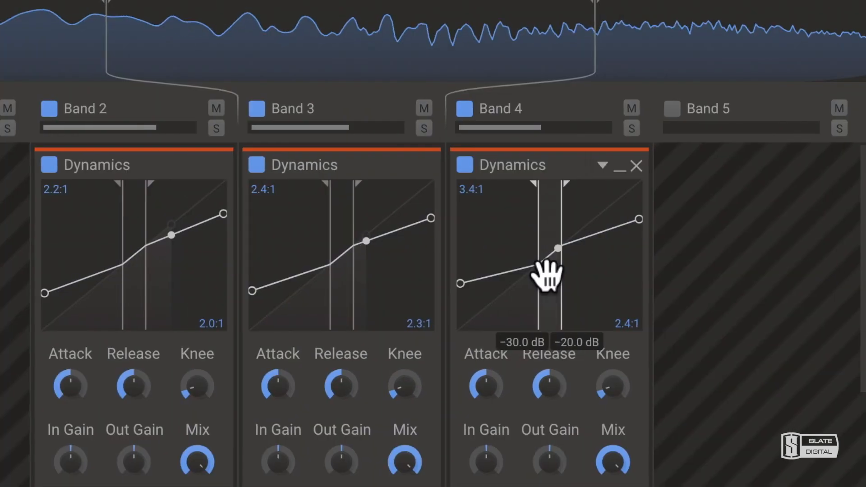
Step: Raise the Dynamics threshold pairs of Bands 4, 3 and 2 in Multipass toward each band's signal level during playback
left_click_drag(547, 271, 578, 275)
left_click_drag(353, 270, 379, 276)
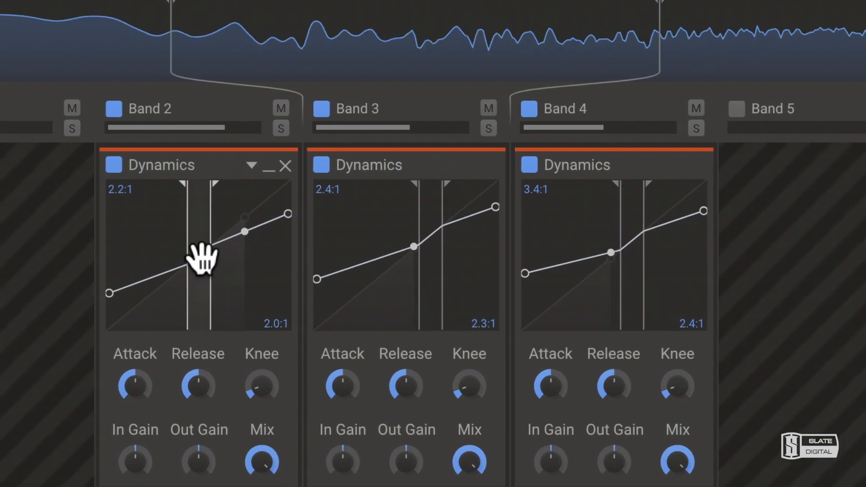
left_click_drag(179, 257, 265, 257)
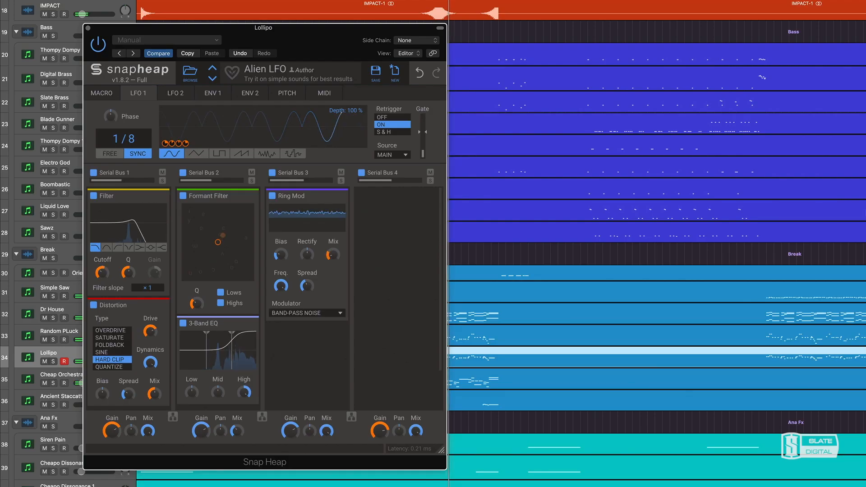